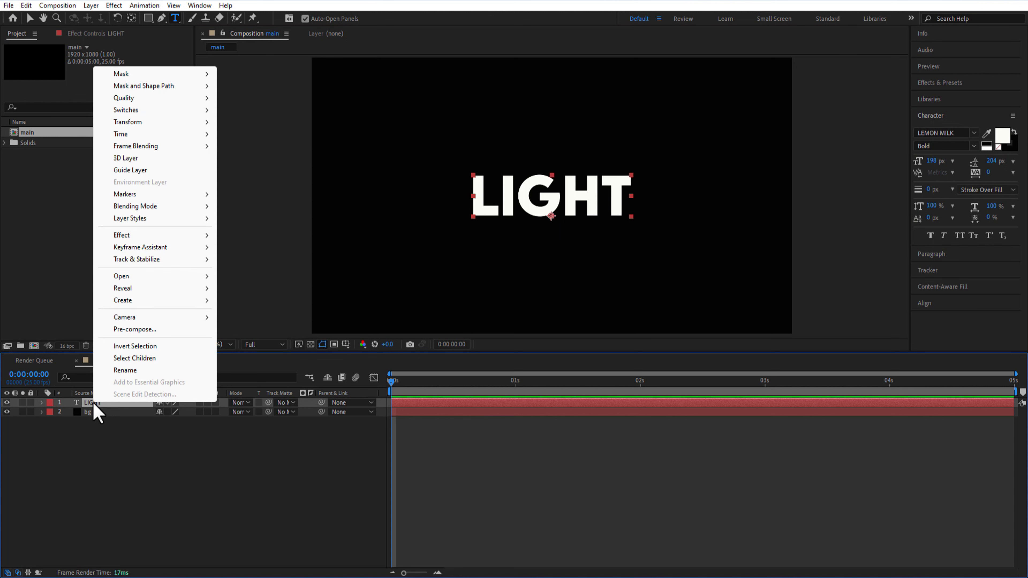
- Create masks from the LIGHT text and apply a Stroke effect with Paint Style On Transparent to the outlines layer
mouse_move(133, 301)
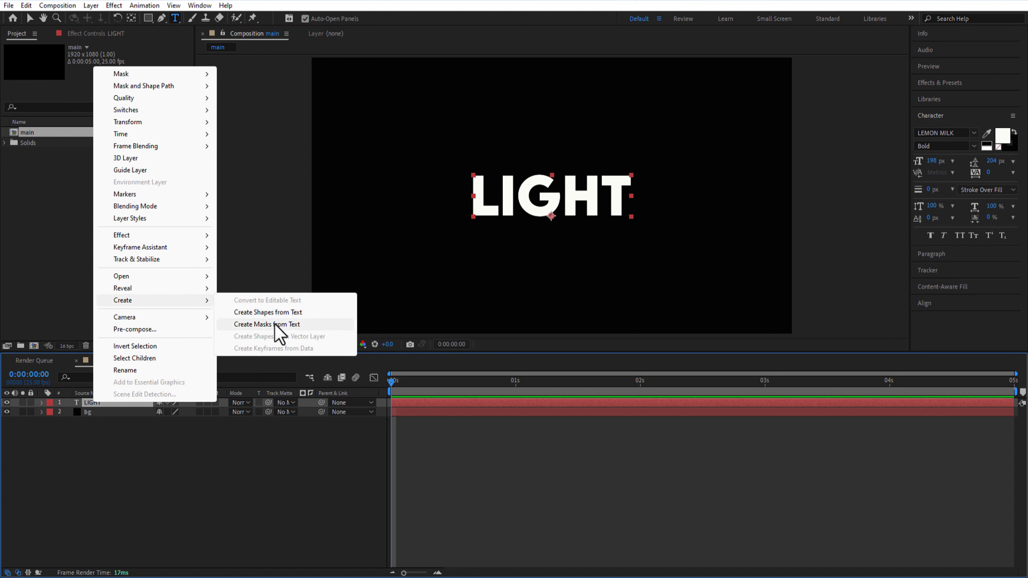
click(266, 324)
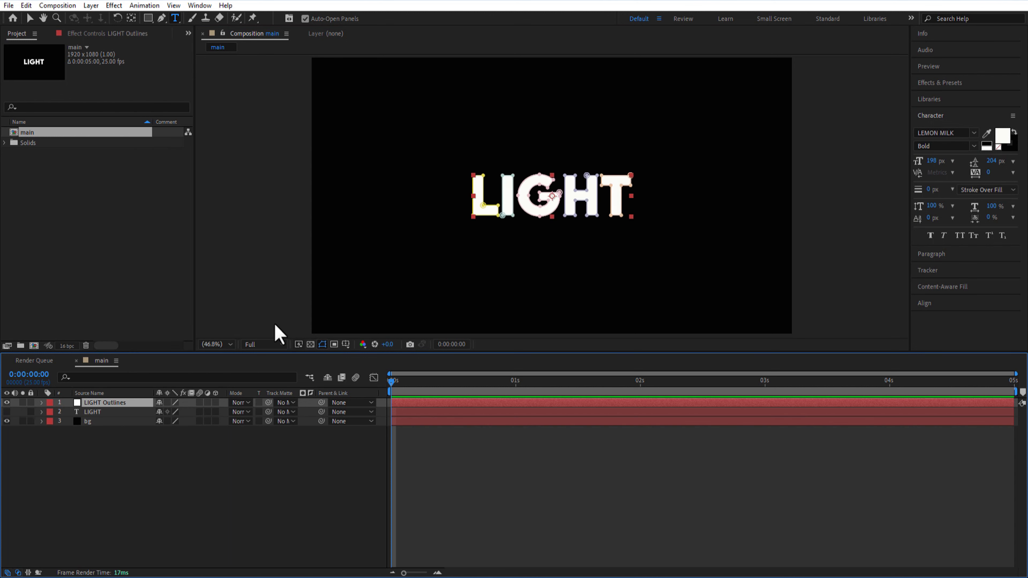
click(933, 84)
click(938, 97)
text(stroke)
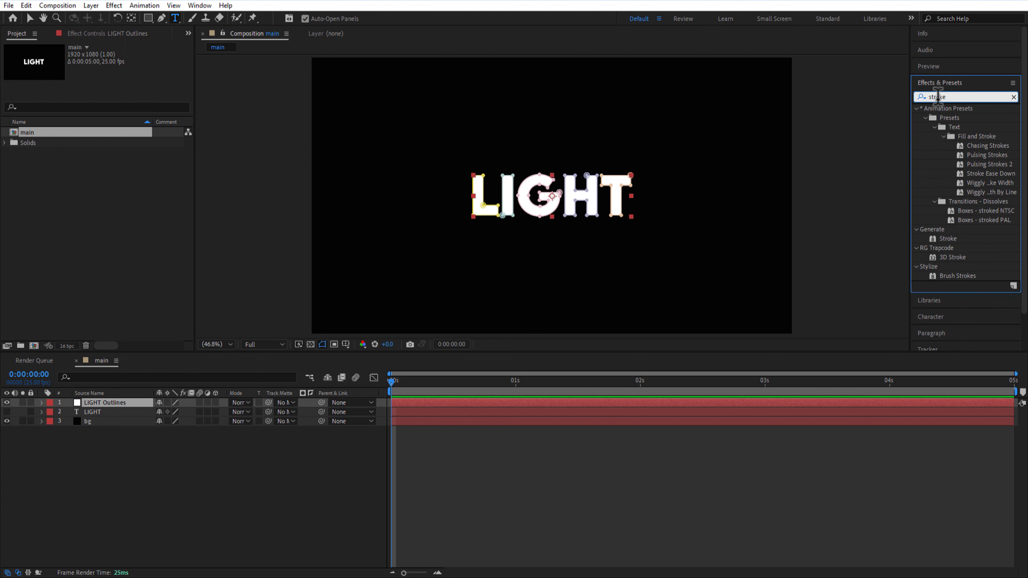
mouse_move(944, 242)
mouse_down()
mouse_move(470, 367)
mouse_move(138, 403)
mouse_up()
click(137, 158)
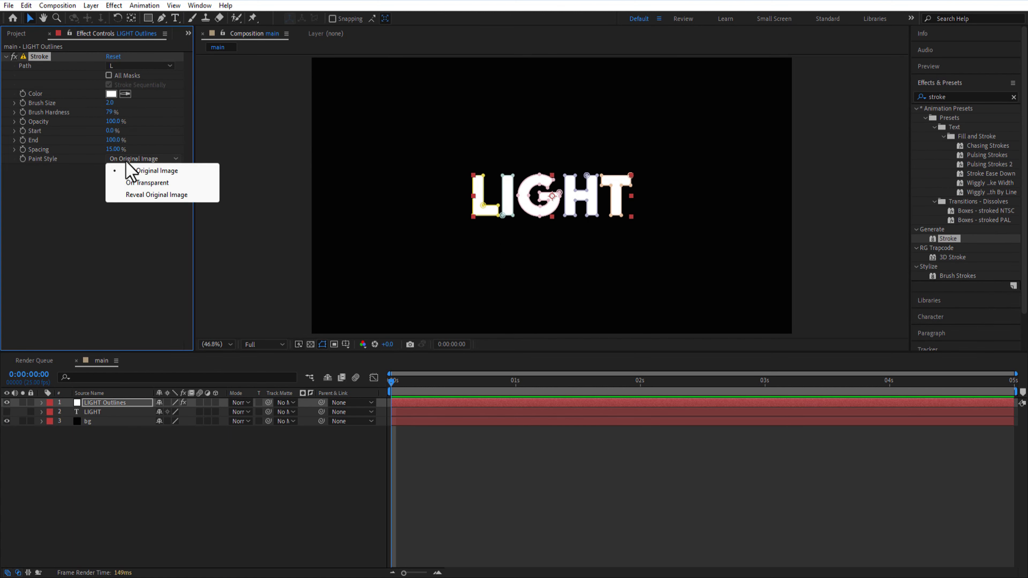
click(139, 182)
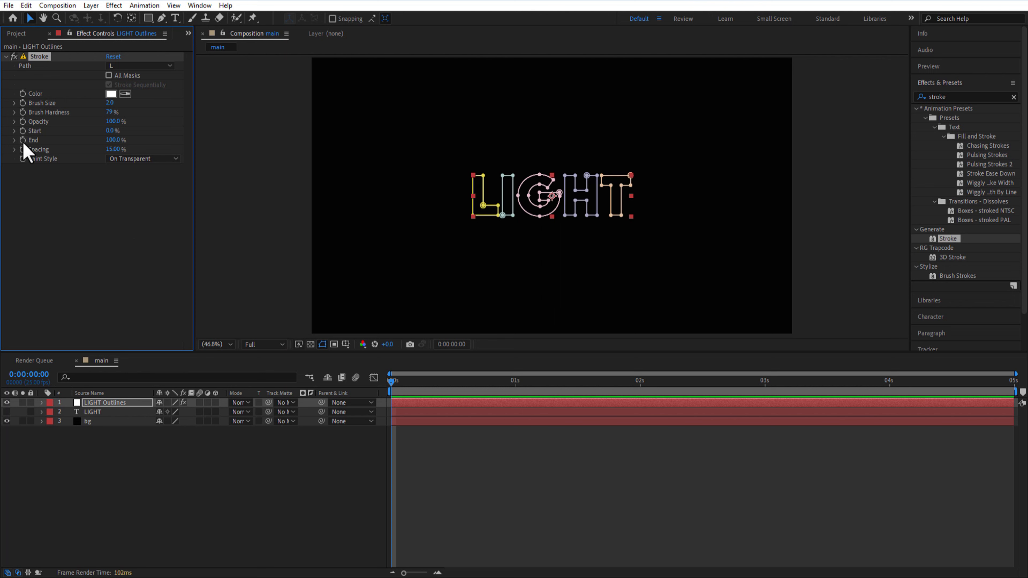
- Keyframe the Stroke's End from 0% at 0 s to 100% at 4 s, and enable All Masks with Stroke Sequentially off
drag(110, 140, 9, 148)
drag(420, 392, 892, 414)
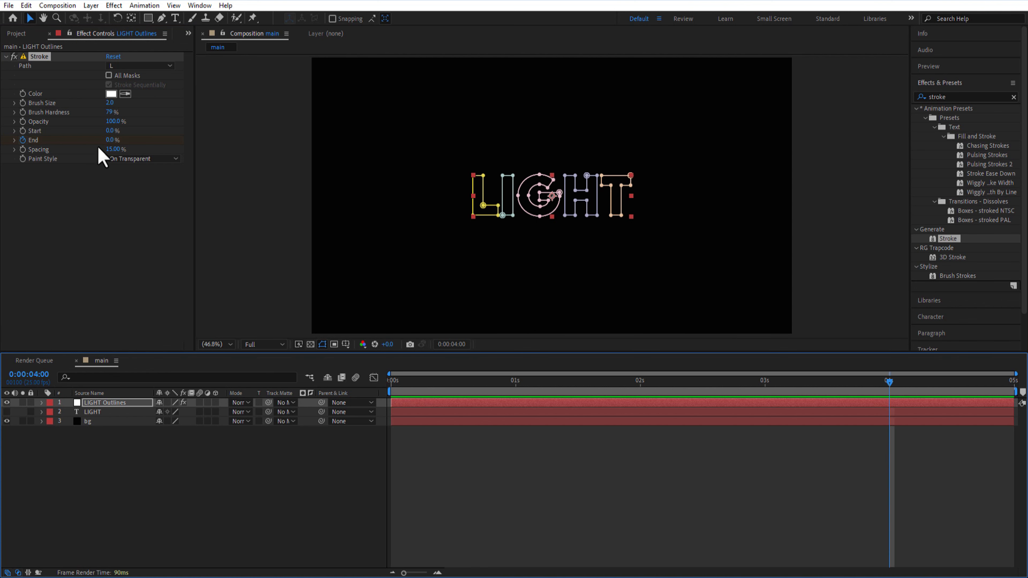
drag(110, 140, 441, 162)
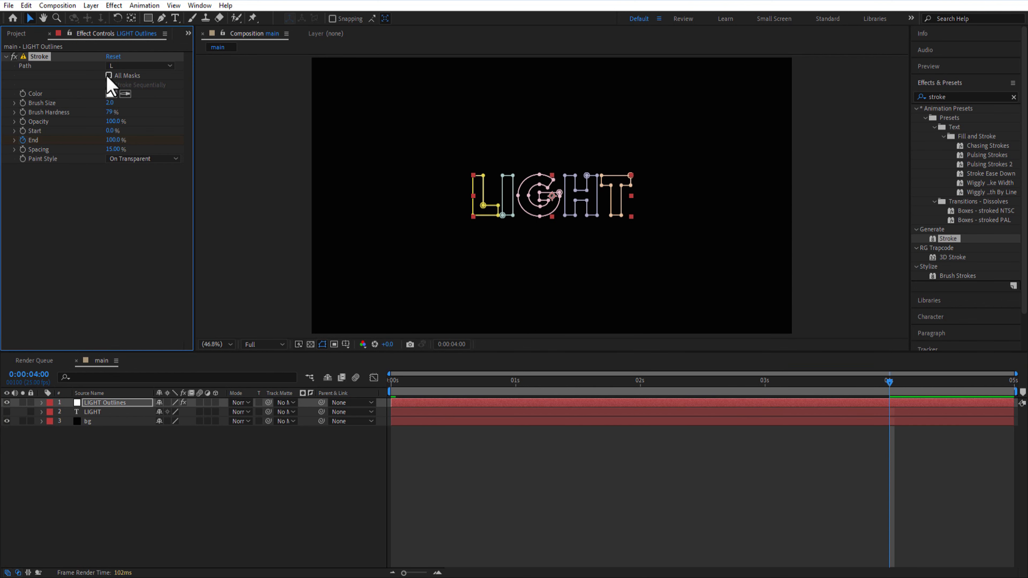
click(108, 75)
click(108, 85)
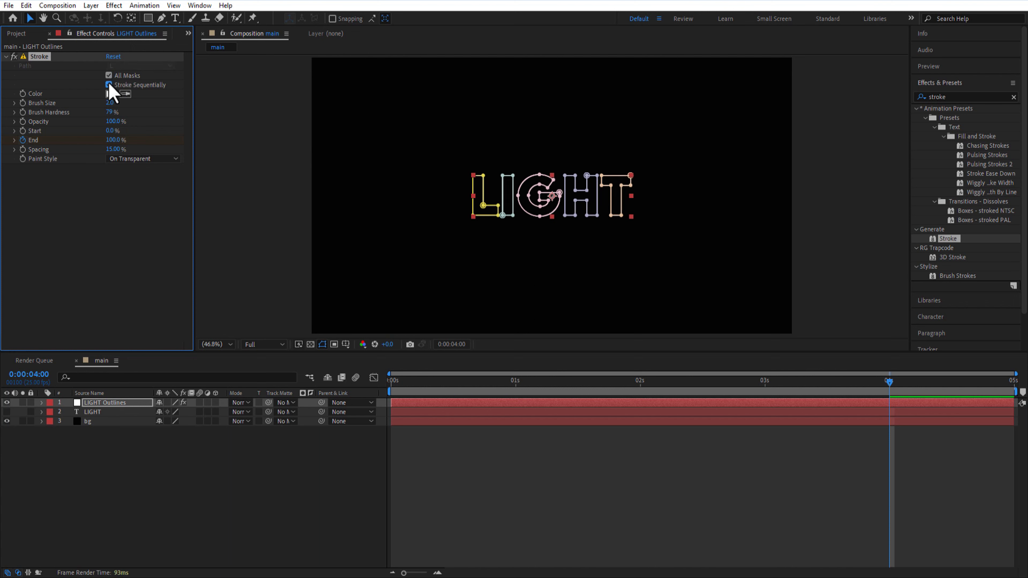
- Create a new solid layer named lens flare
right_click(165, 502)
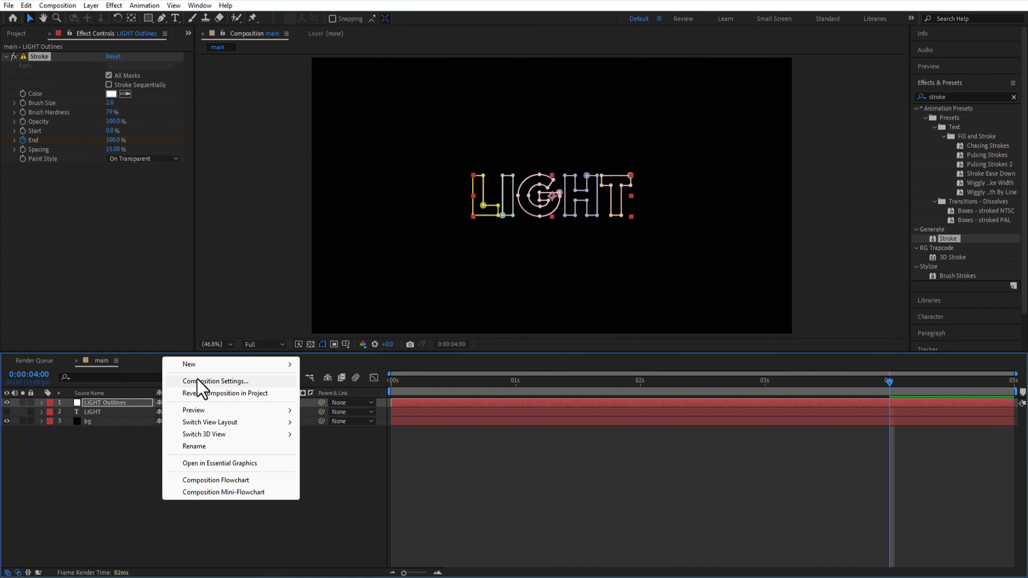
mouse_move(197, 365)
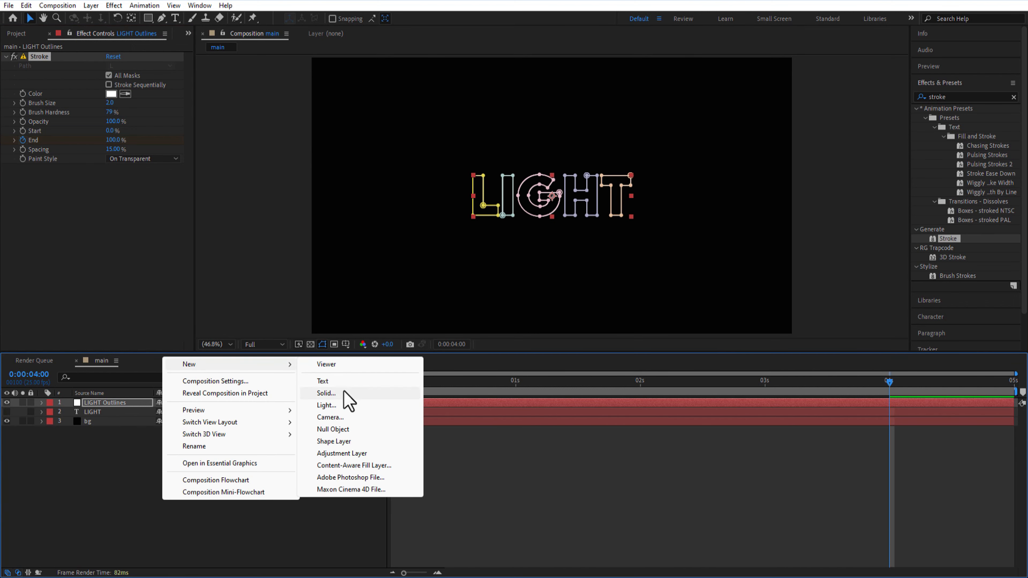
click(337, 393)
text(lens flare)
key(Return)
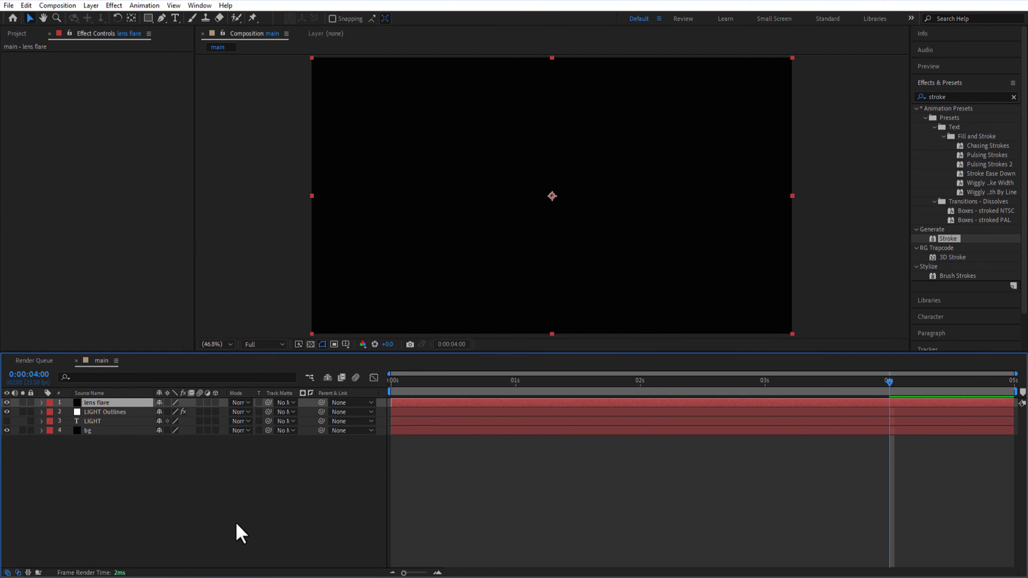
- Apply the Lens Flare effect to the lens flare solid and set the layer's blending mode to Screen
click(981, 94)
key(BackSpace)
key(BackSpace)
key(BackSpace)
key(BackSpace)
key(BackSpace)
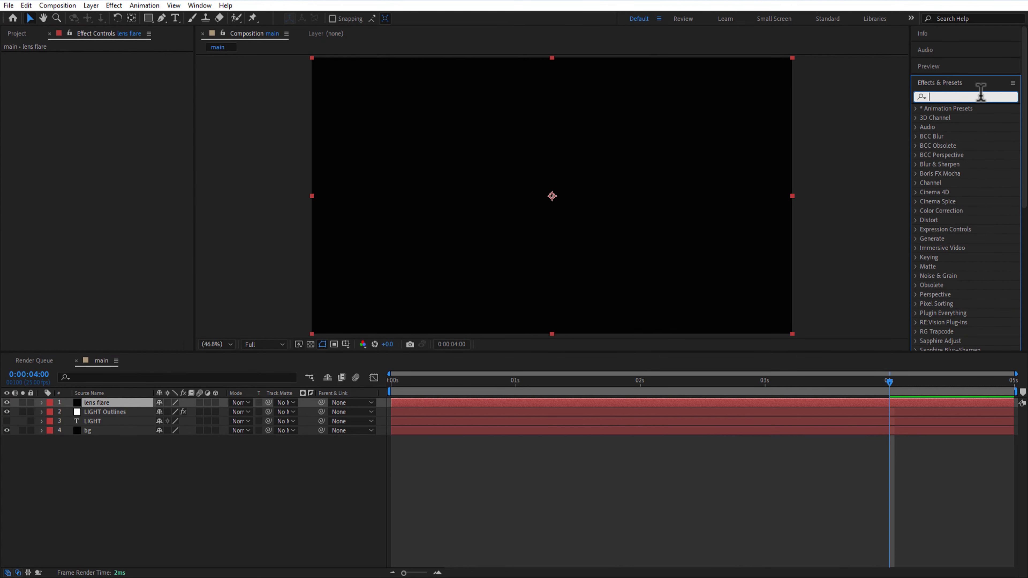
text(lens fla)
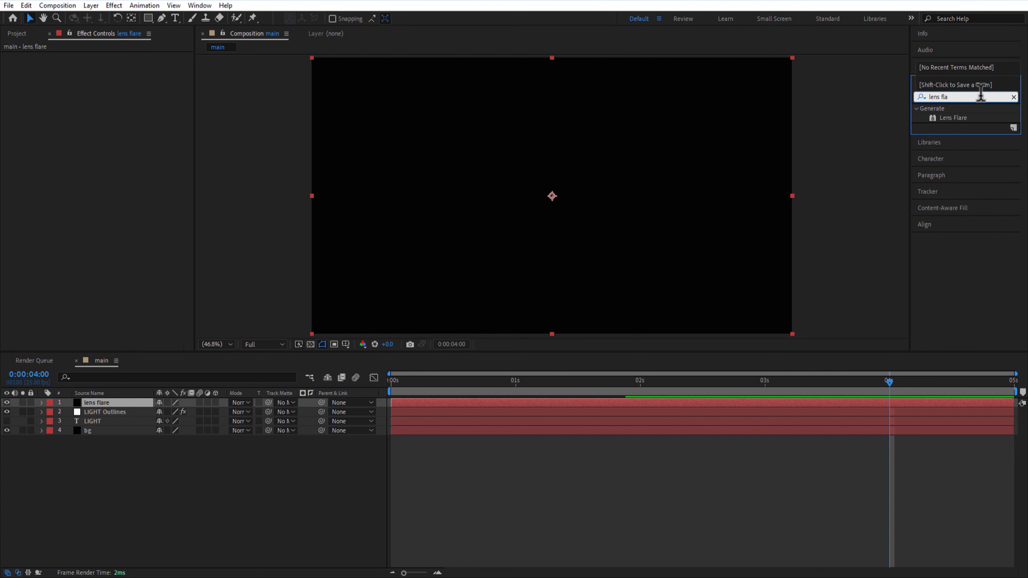
drag(951, 118, 91, 402)
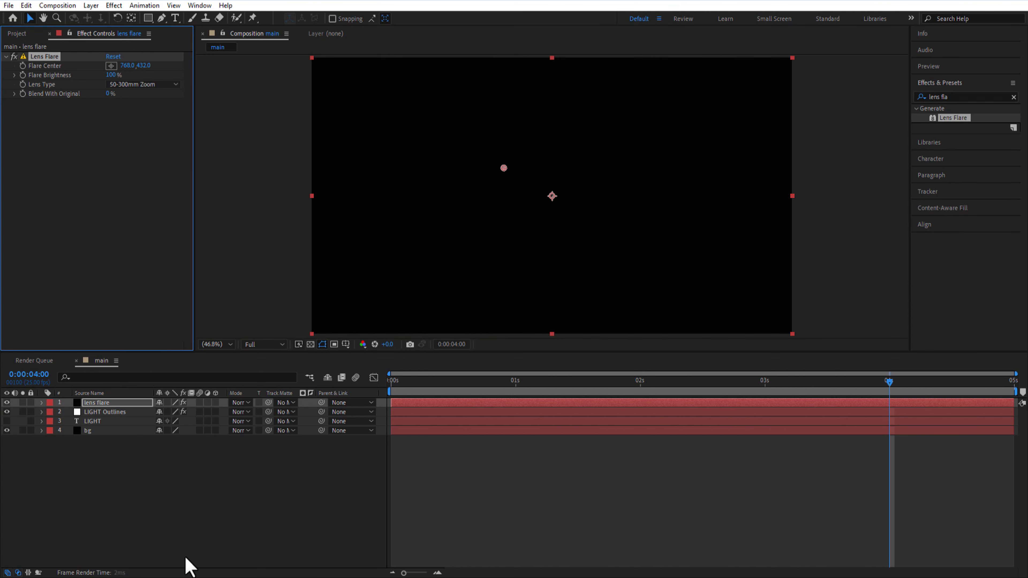
click(242, 403)
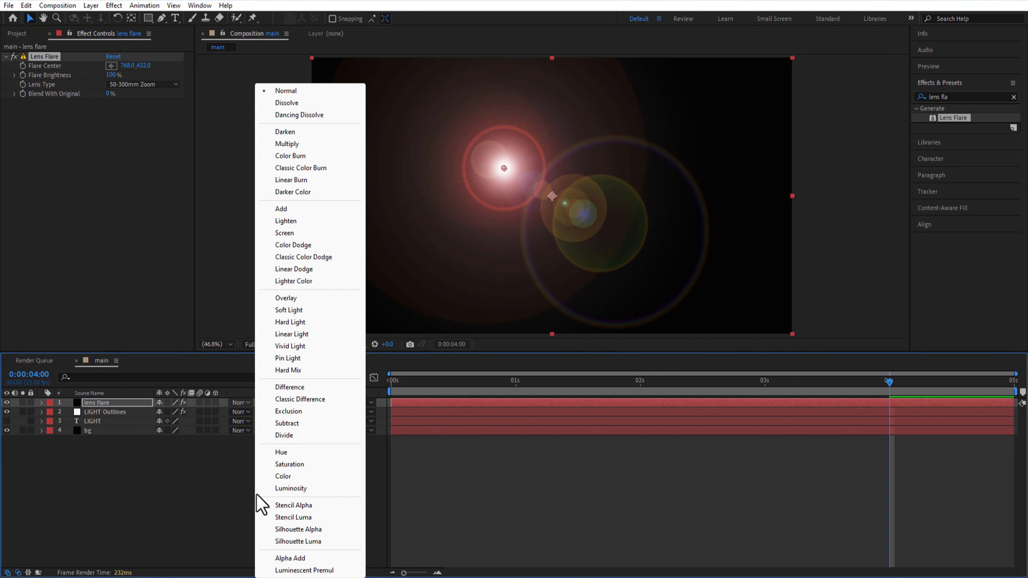
click(279, 234)
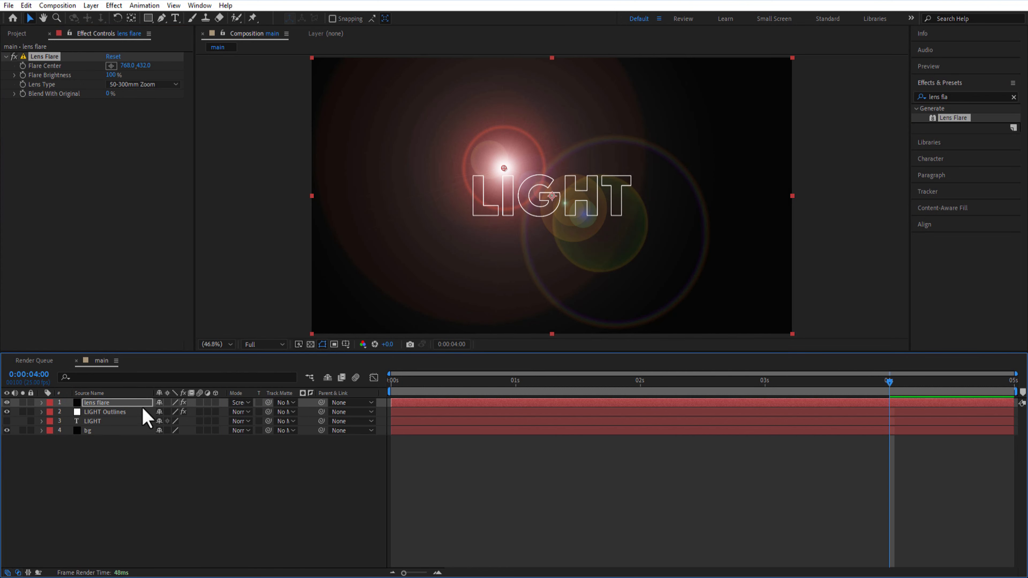
- Reveal the mask paths of the LIGHT Outlines layer and go through the mask of each letter
click(131, 412)
key(m)
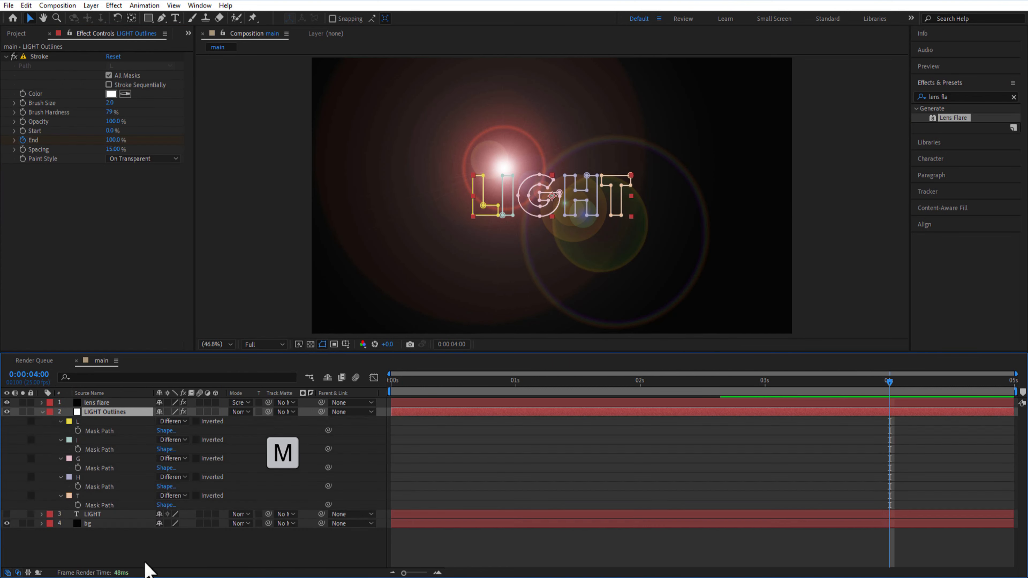
click(92, 495)
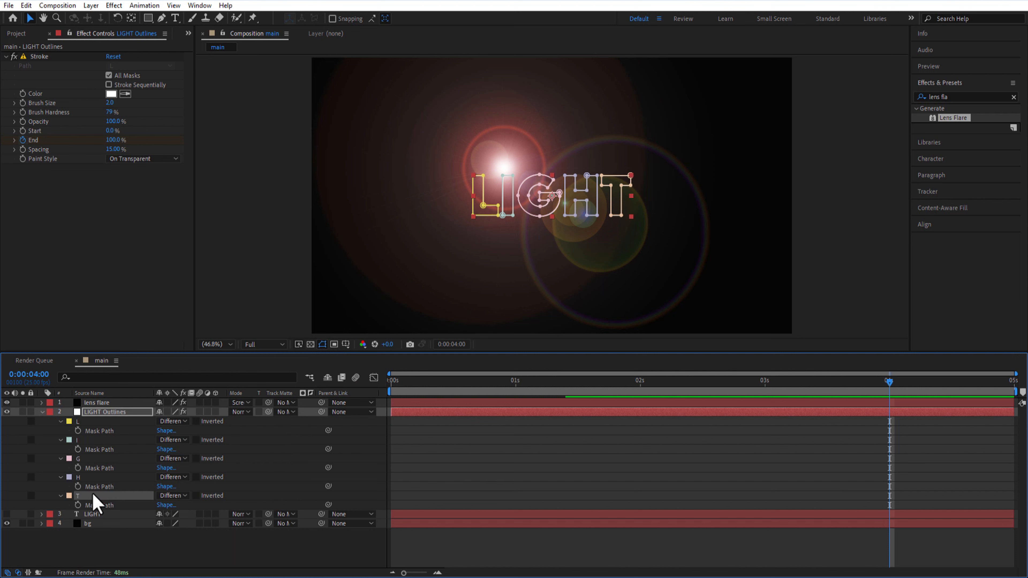
click(93, 476)
click(92, 458)
click(90, 440)
click(94, 421)
click(276, 441)
- Copy the L mask path of LIGHT Outlines and paste it into the lens flare's Flare Center at 0 s
click(97, 402)
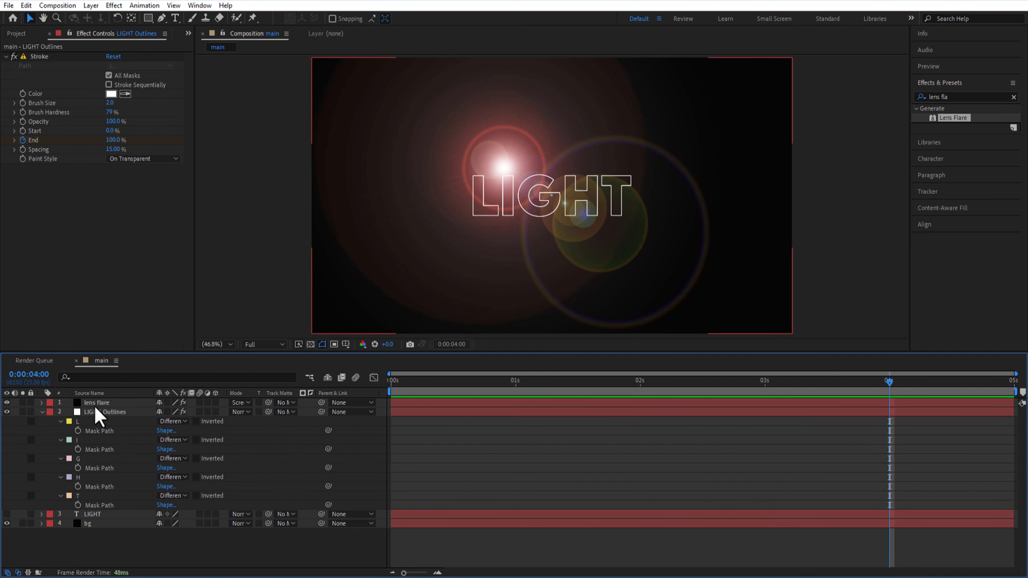
click(41, 403)
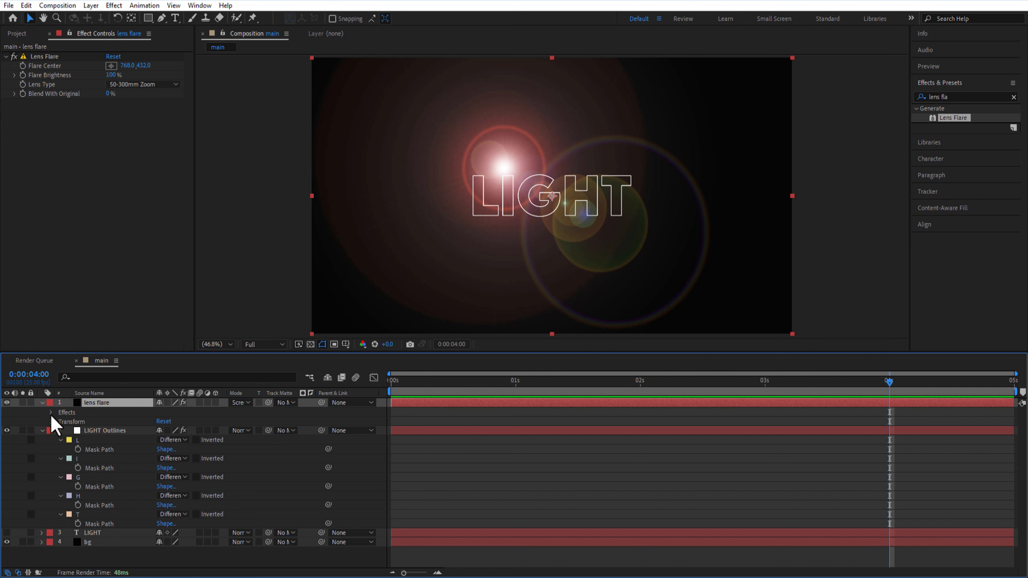
click(51, 413)
click(61, 422)
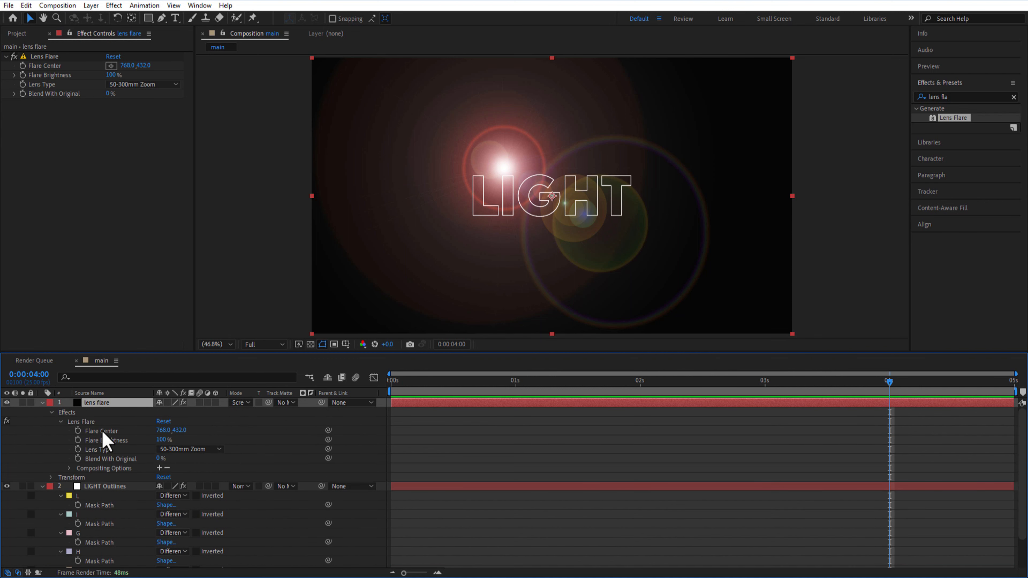
click(101, 506)
key(ctrl+c)
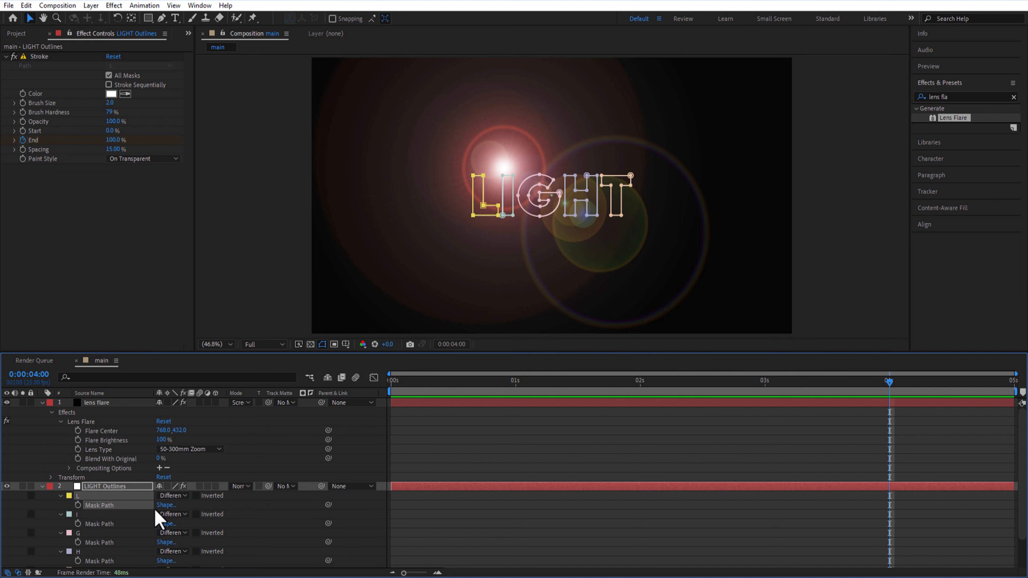
click(390, 385)
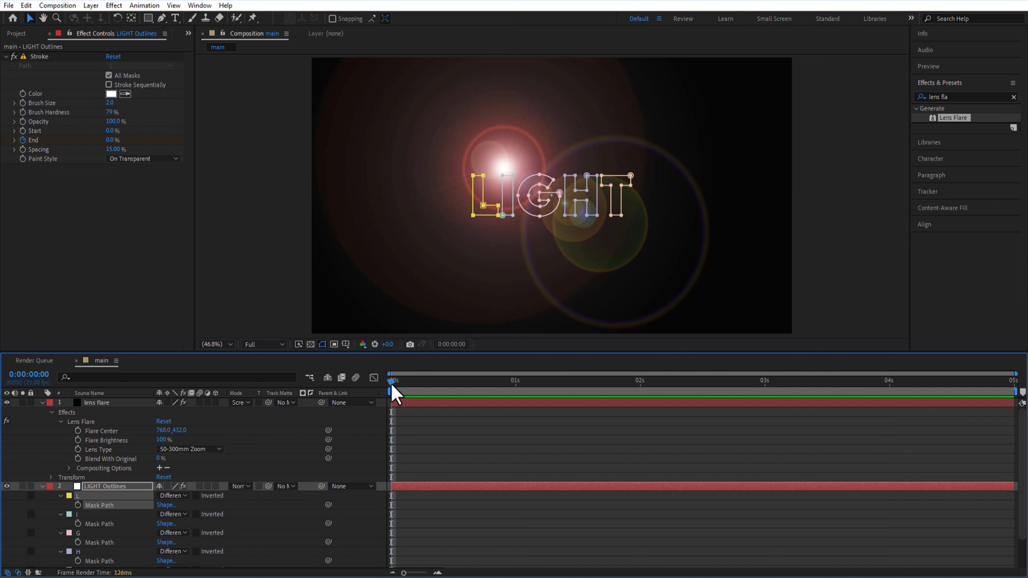
click(93, 432)
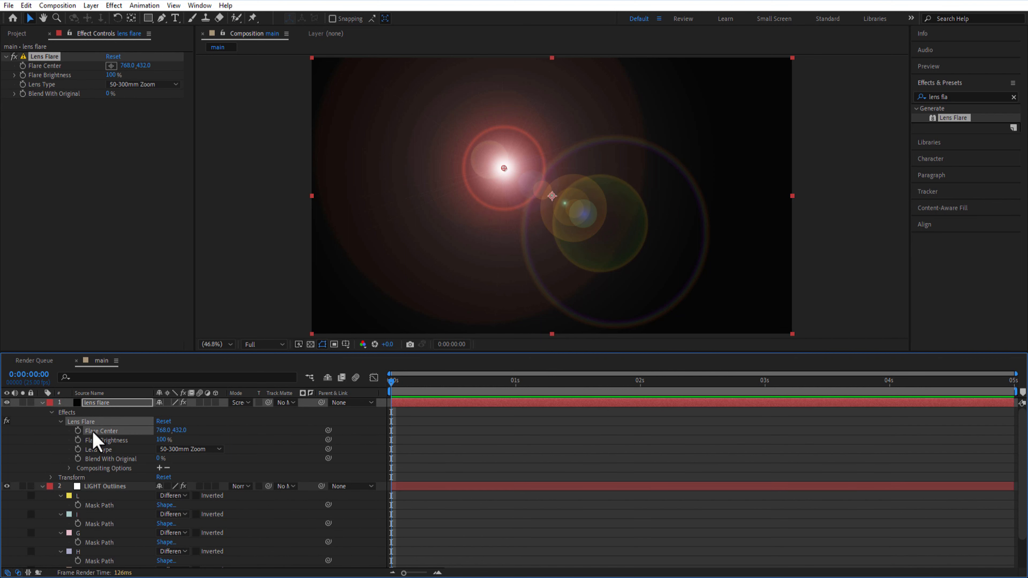
key(ctrl+v)
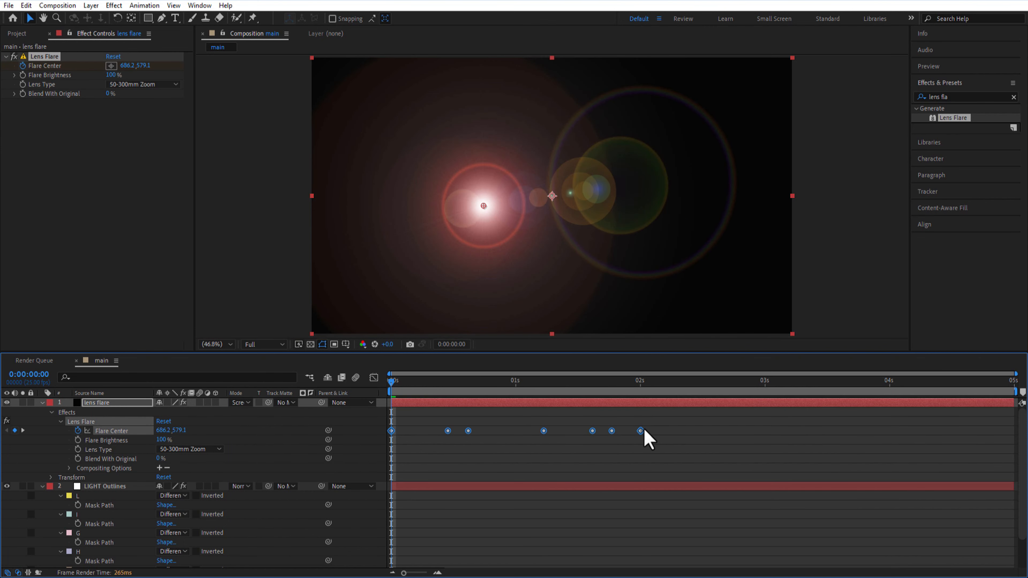
- Stretch the Flare Center keyframes proportionally so the last one aligns with the Stroke End keyframe at 4 s
scroll(817, 454, down, 3)
click(96, 451)
key(u)
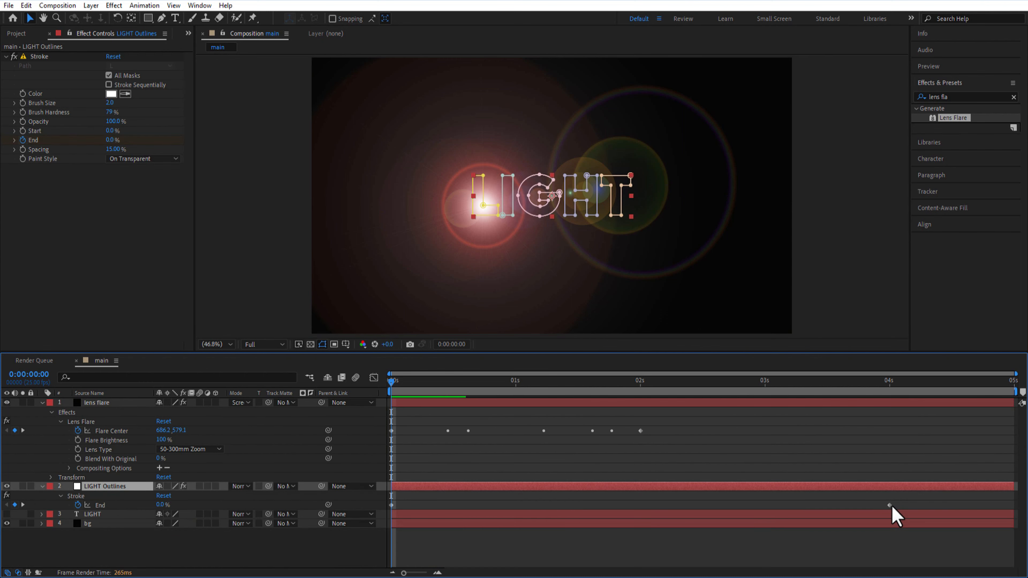
click(890, 506)
mouse_move(391, 382)
mouse_down()
mouse_move(920, 405)
mouse_move(890, 415)
mouse_up()
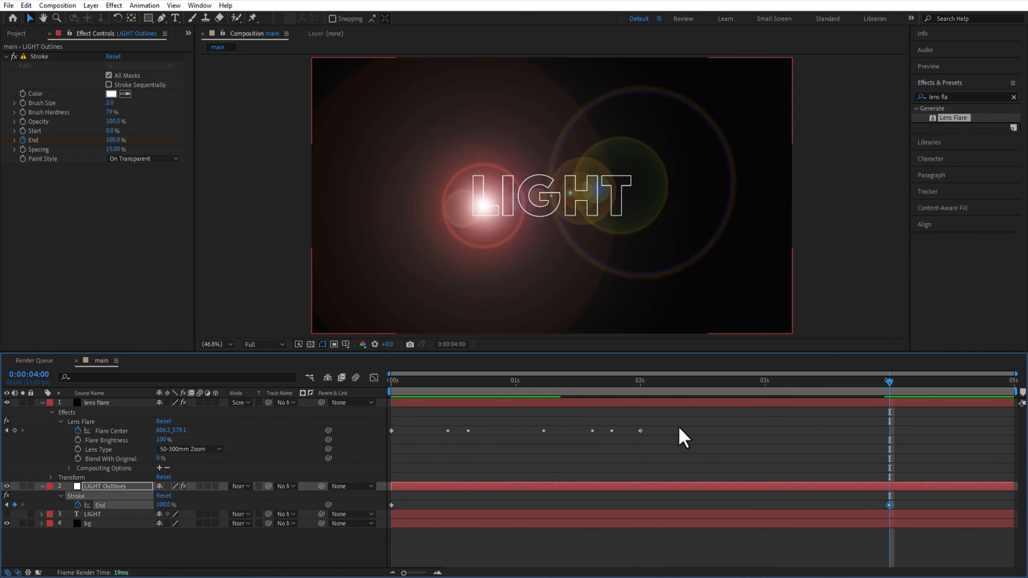
drag(670, 424, 378, 449)
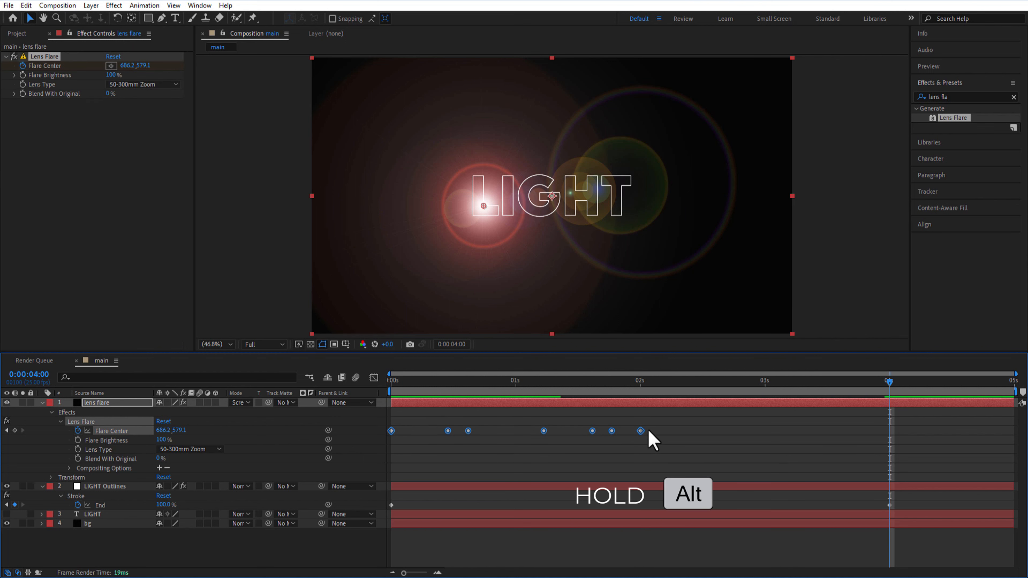
drag(648, 431, 890, 443)
click(947, 442)
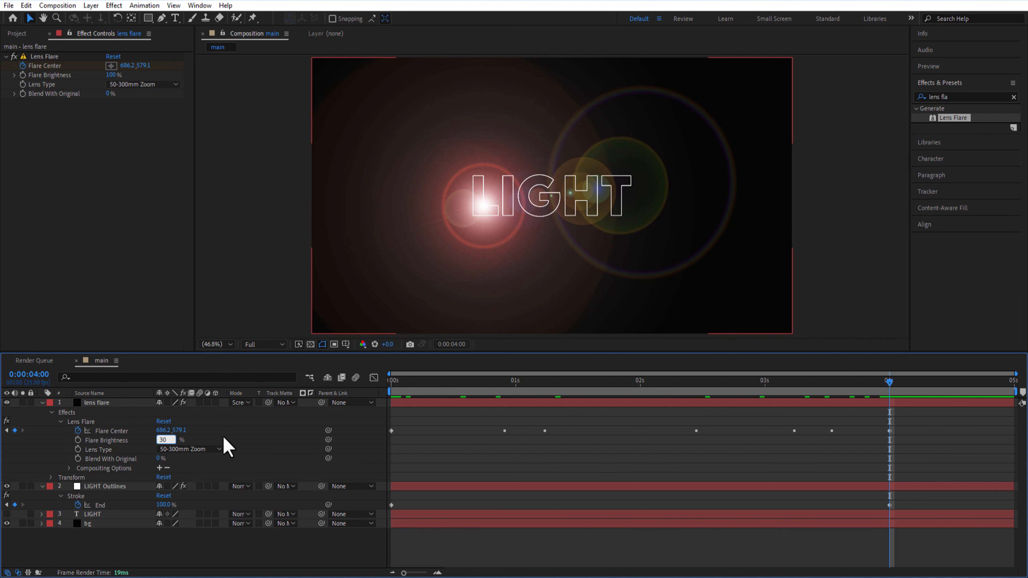
- Set the Flare Brightness to 30% and the Lens Type to 105mm Prime
key(Return)
click(187, 450)
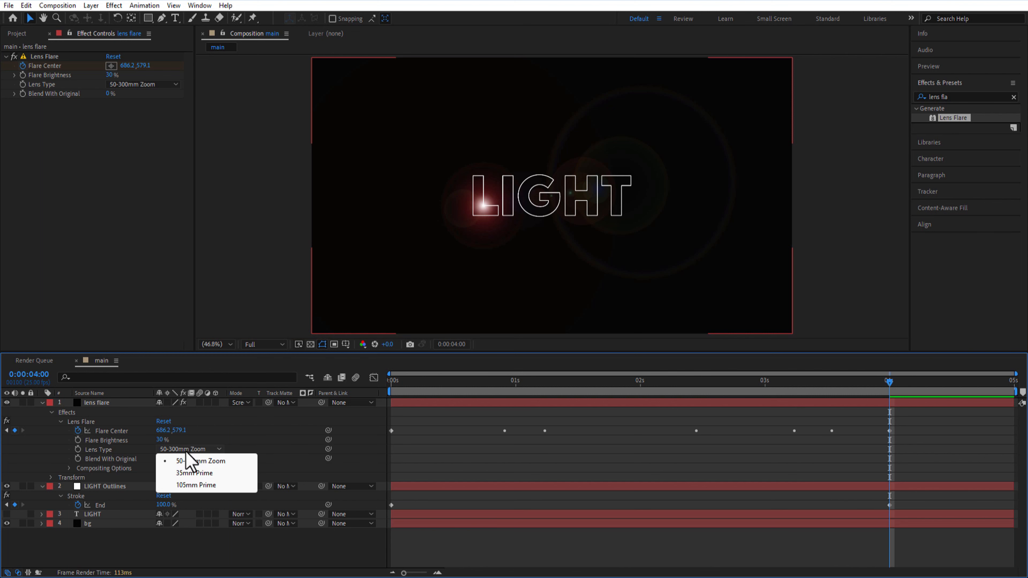
click(197, 486)
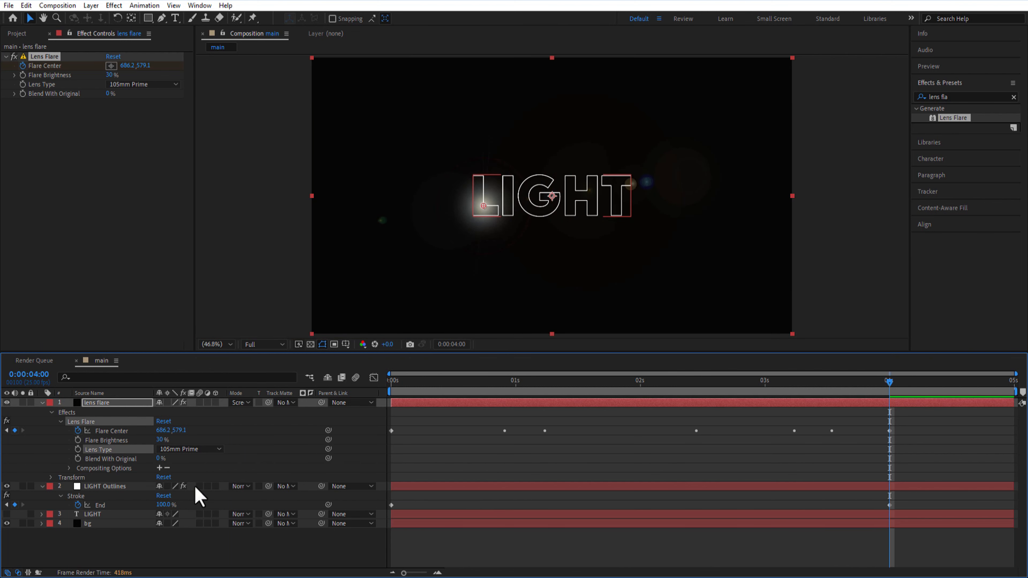
- Duplicate the lens flare layer and, with the time at 0 s, delete all Flare Center keyframes from the duplicate
click(42, 403)
key(ctrl+d)
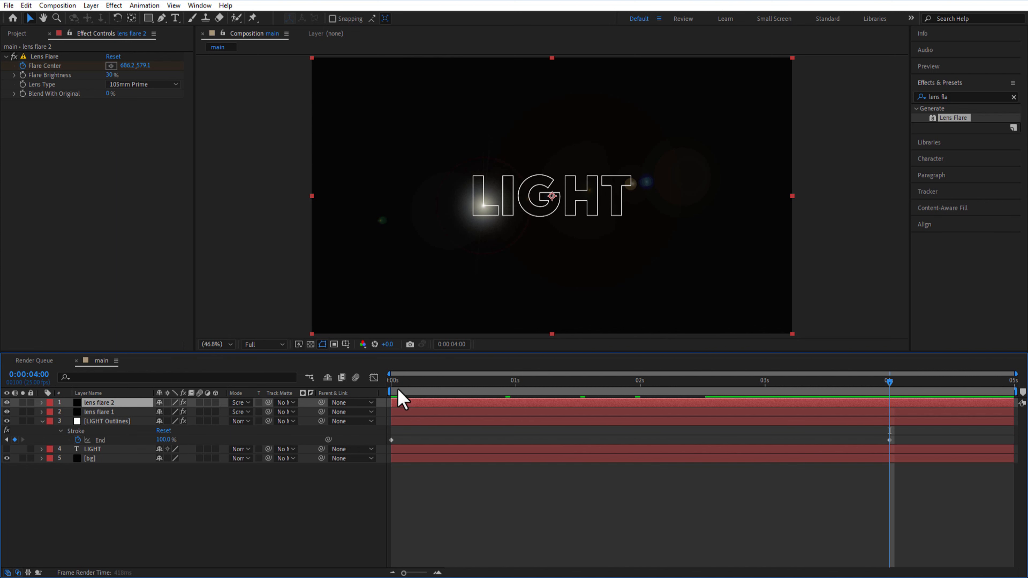
click(393, 381)
key(u)
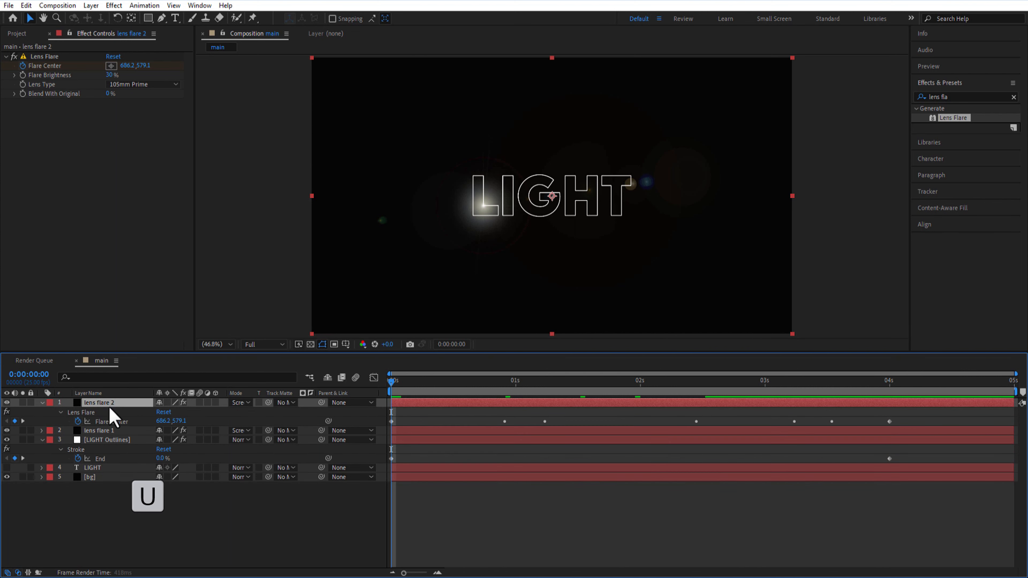
drag(913, 419, 391, 429)
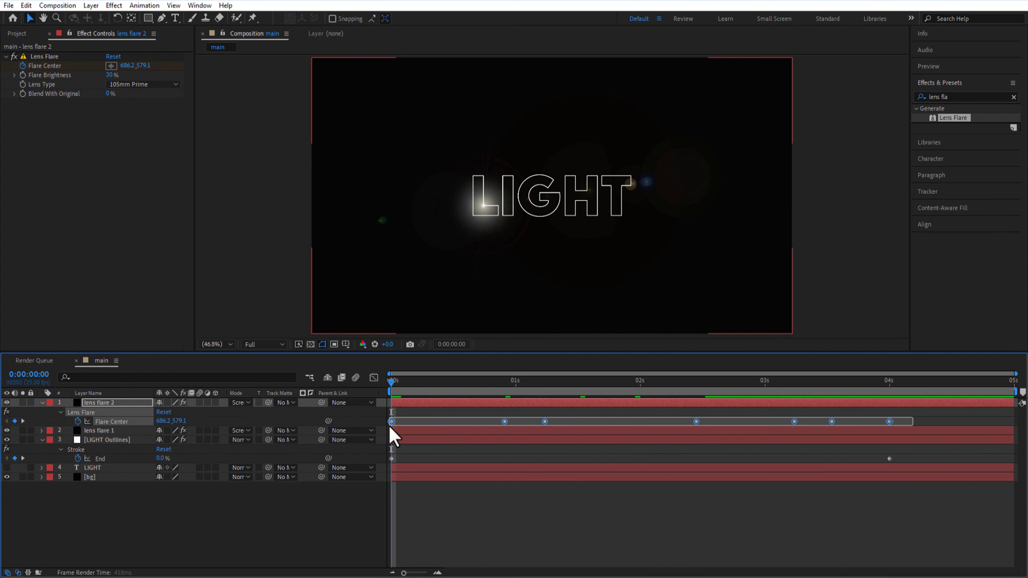
key(Delete)
- Copy the I mask path of LIGHT Outlines and paste it into lens flare 2's Flare Center at 0 s
click(90, 441)
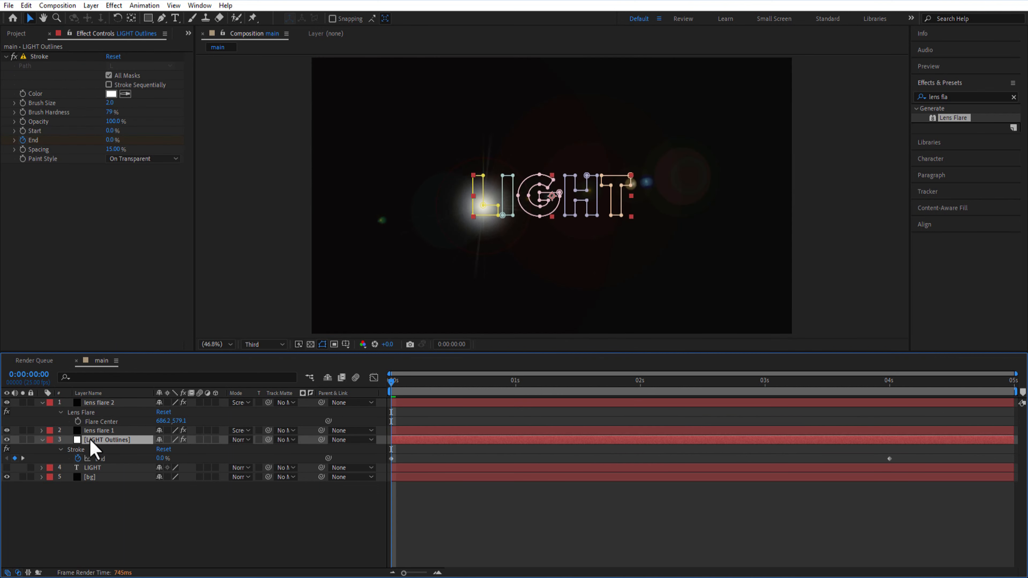
key(m)
click(83, 469)
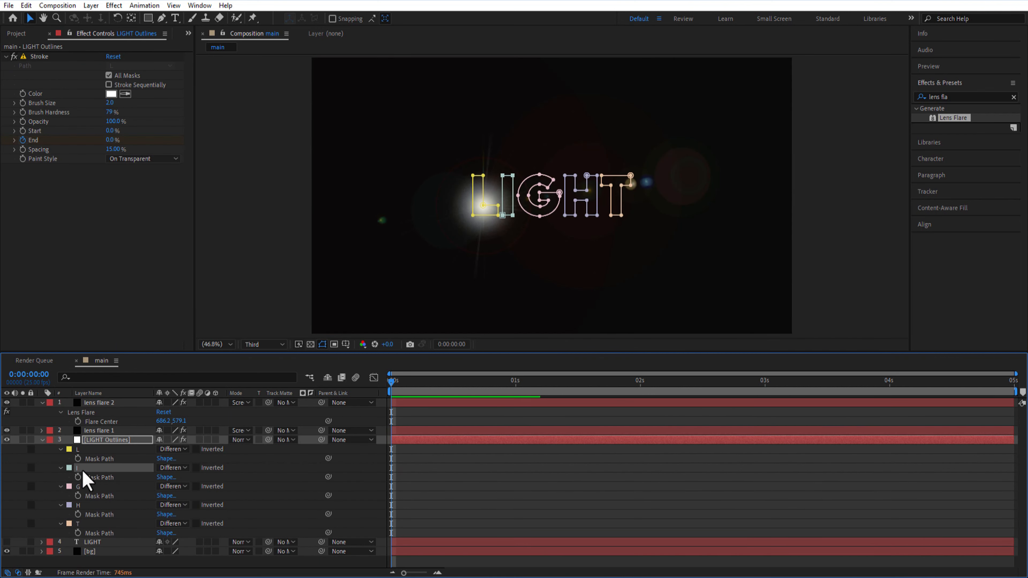
click(92, 480)
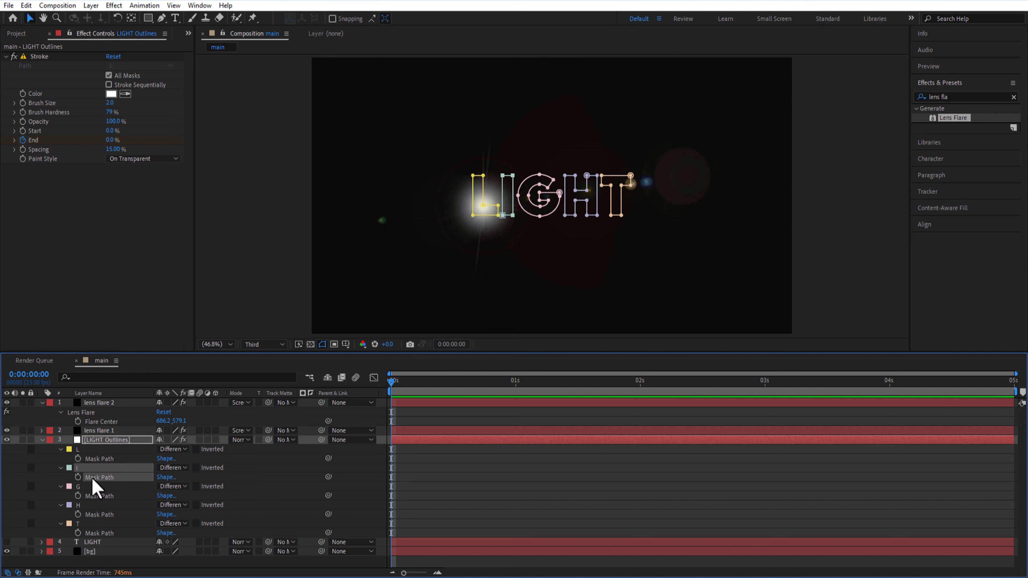
click(106, 423)
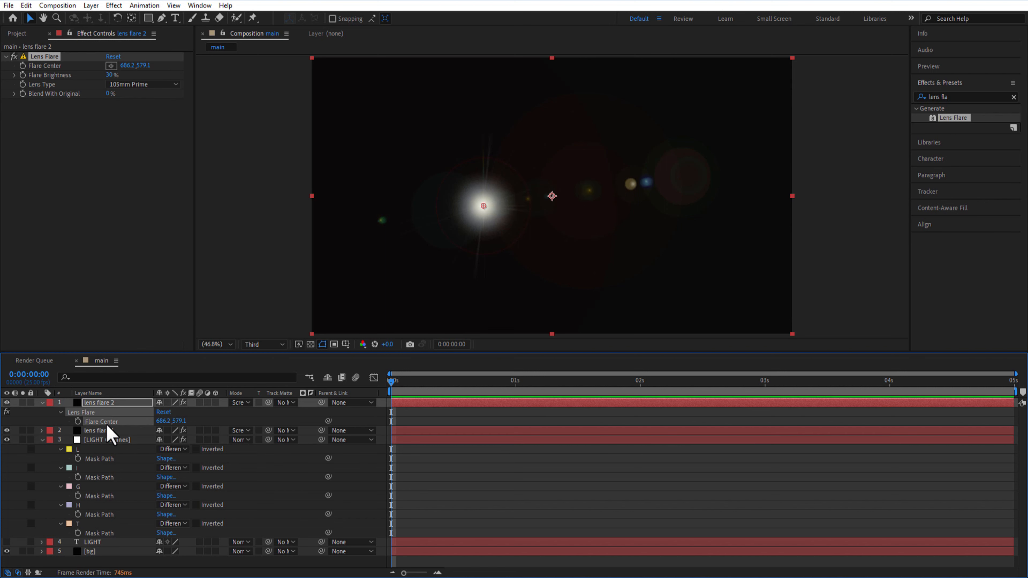
key(ctrl+v)
- Stretch lens flare 2's Flare Center keyframes proportionally to end at 4 s, and collapse the LIGHT Outlines properties
click(889, 382)
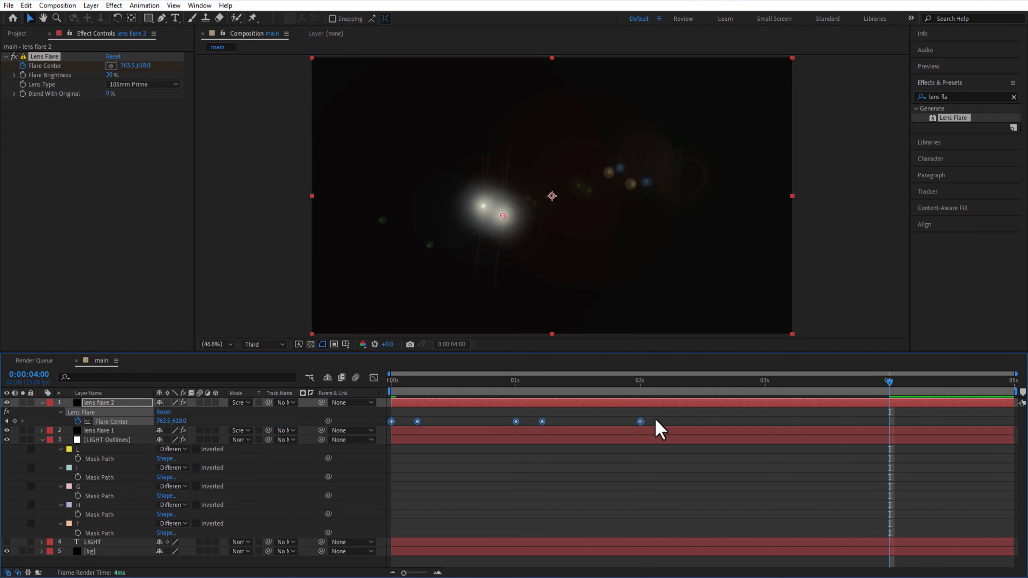
drag(640, 421, 889, 428)
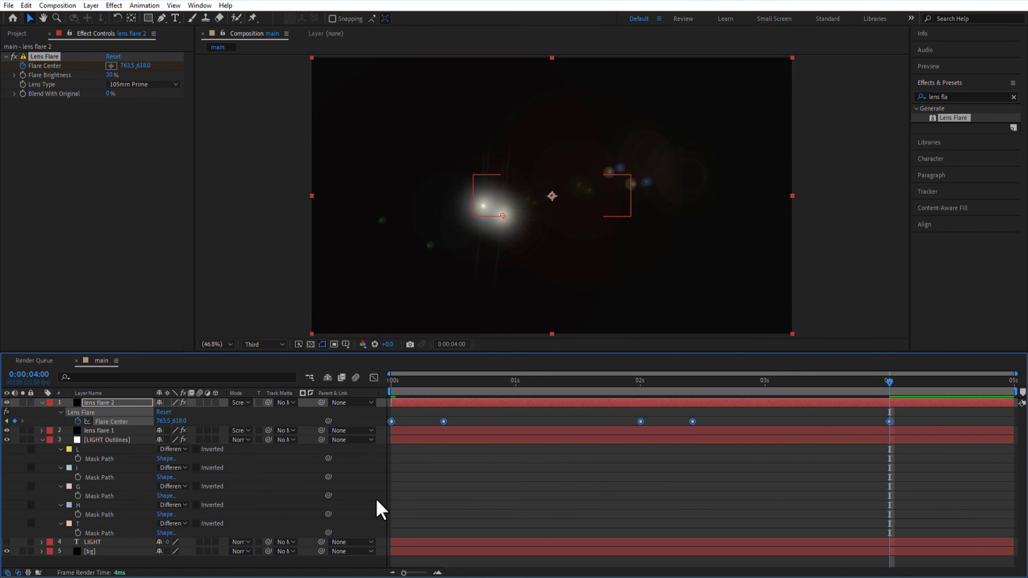
click(42, 439)
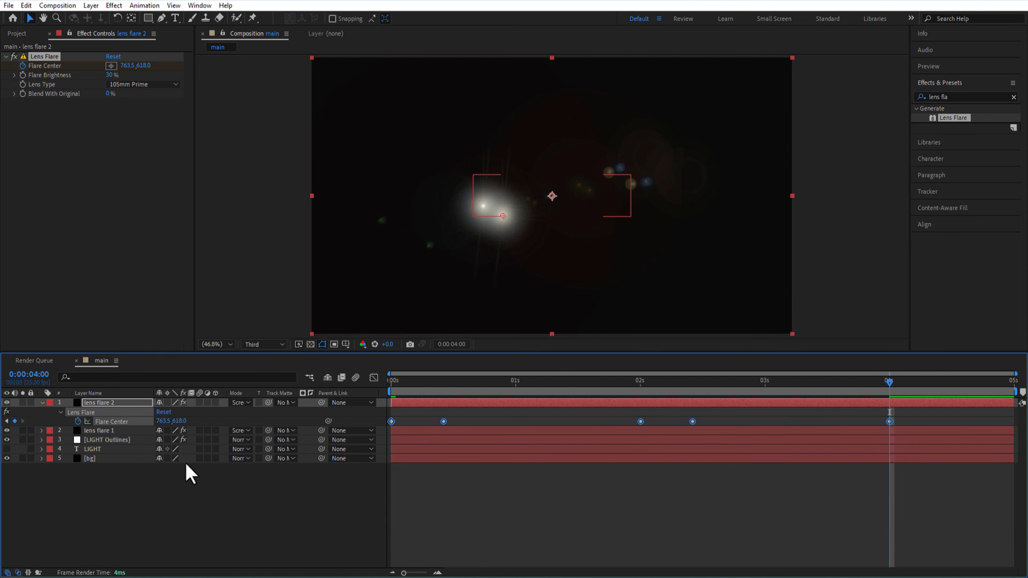
- Duplicate the lens flare 2 layer and remove all Flare Center keyframes from the duplicate
click(42, 402)
key(ctrl+d)
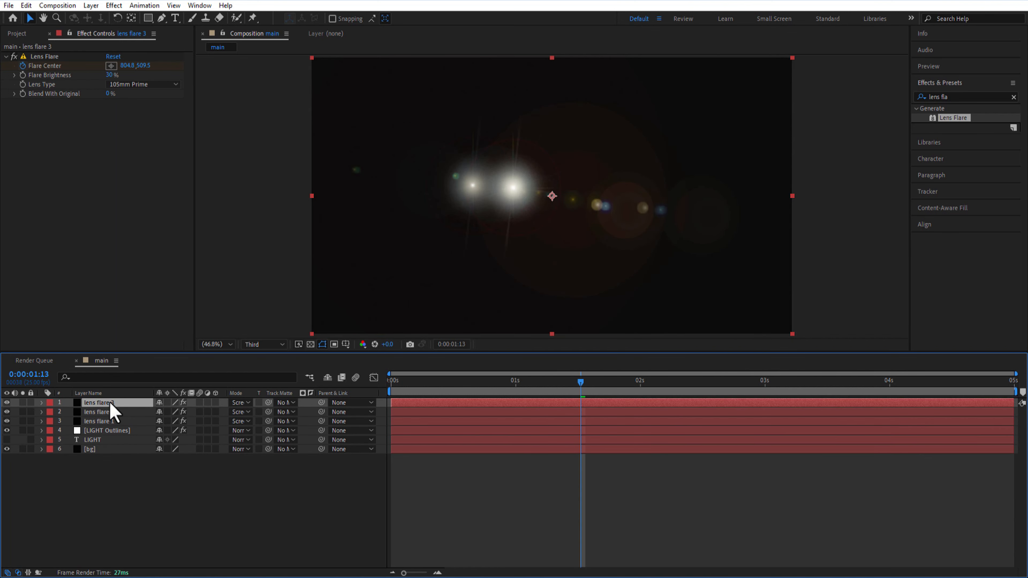
key(u)
- Paste the G mask path of LIGHT Outlines into lens flare 3's Flare Center at 0 s and stretch the keyframes proportionally to end at 4 s
click(101, 448)
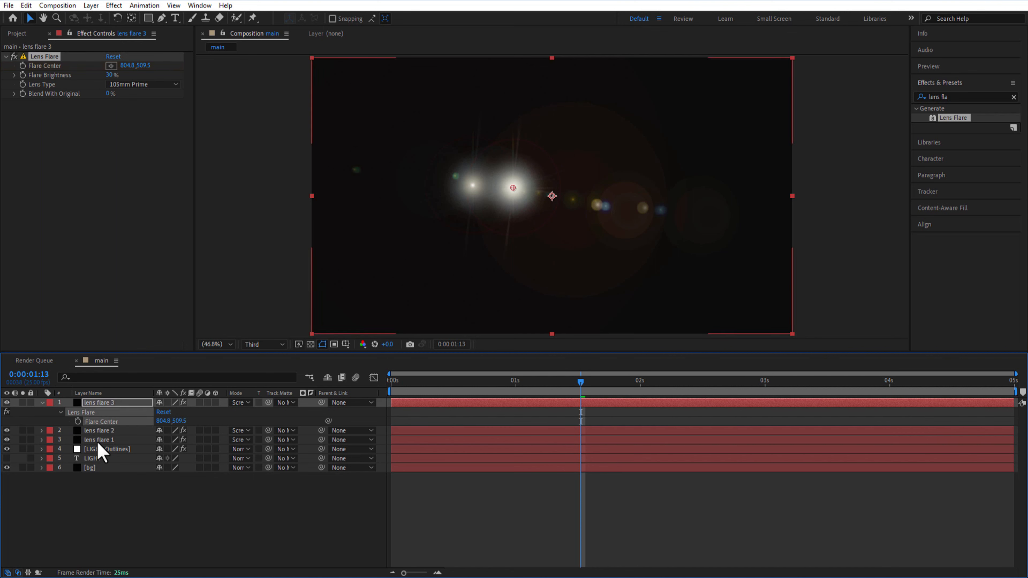
key(m)
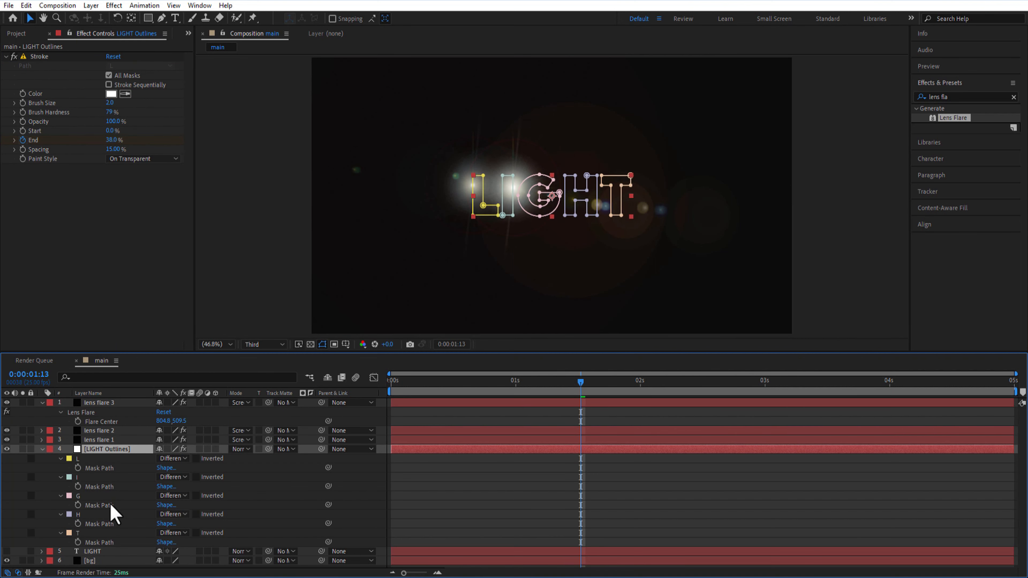
click(97, 505)
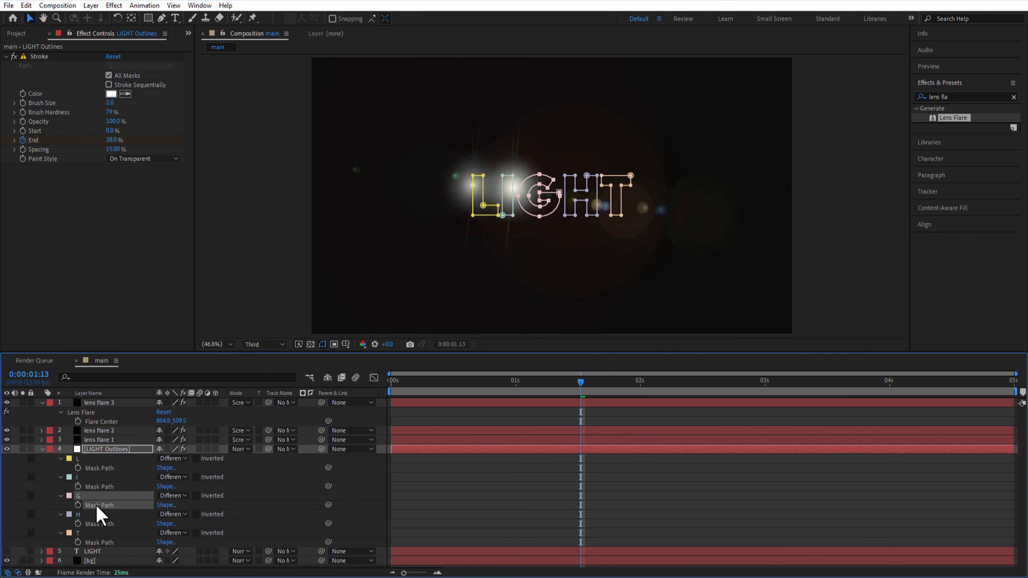
click(573, 403)
drag(581, 382, 361, 420)
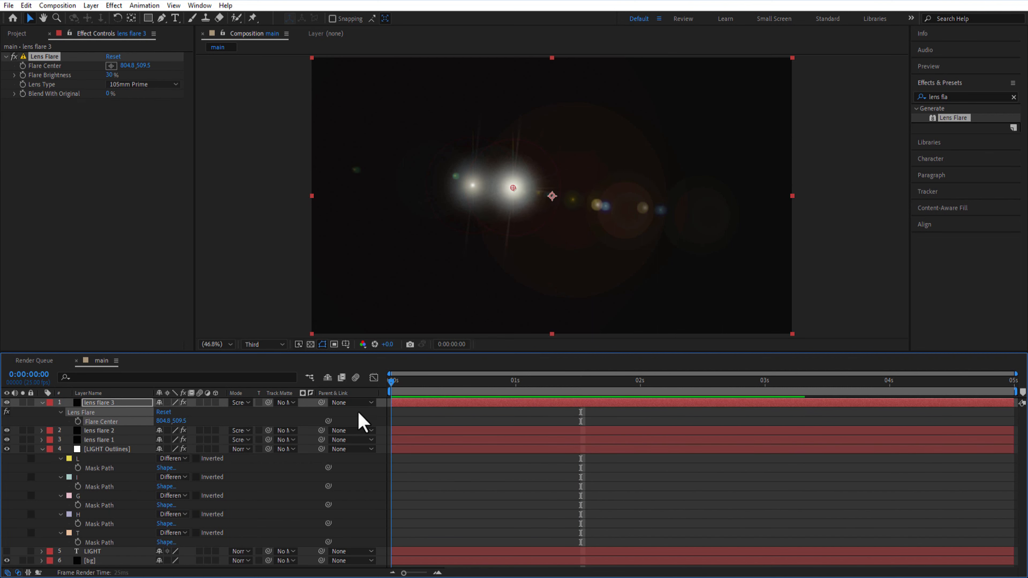
key(ctrl+v)
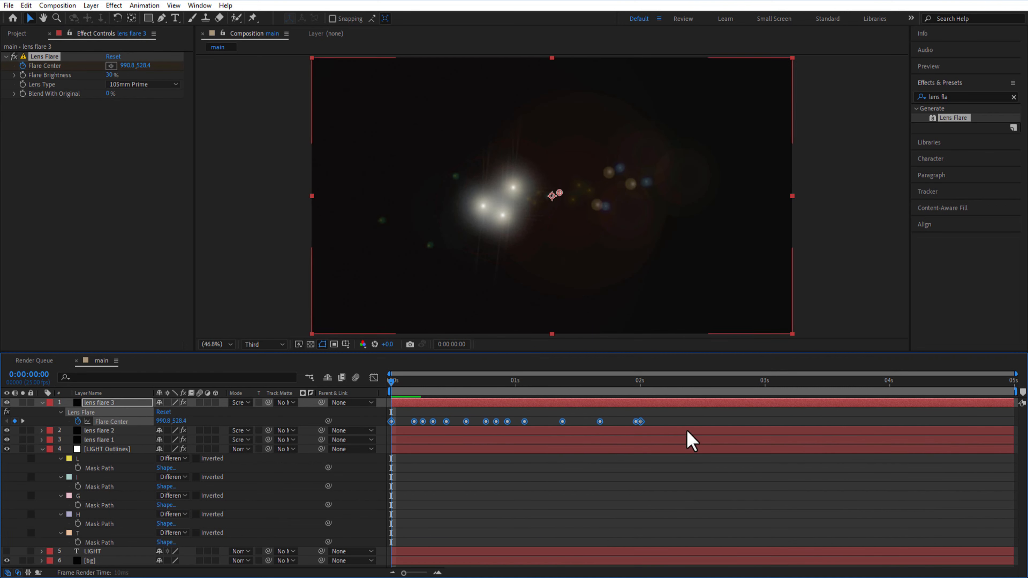
click(890, 387)
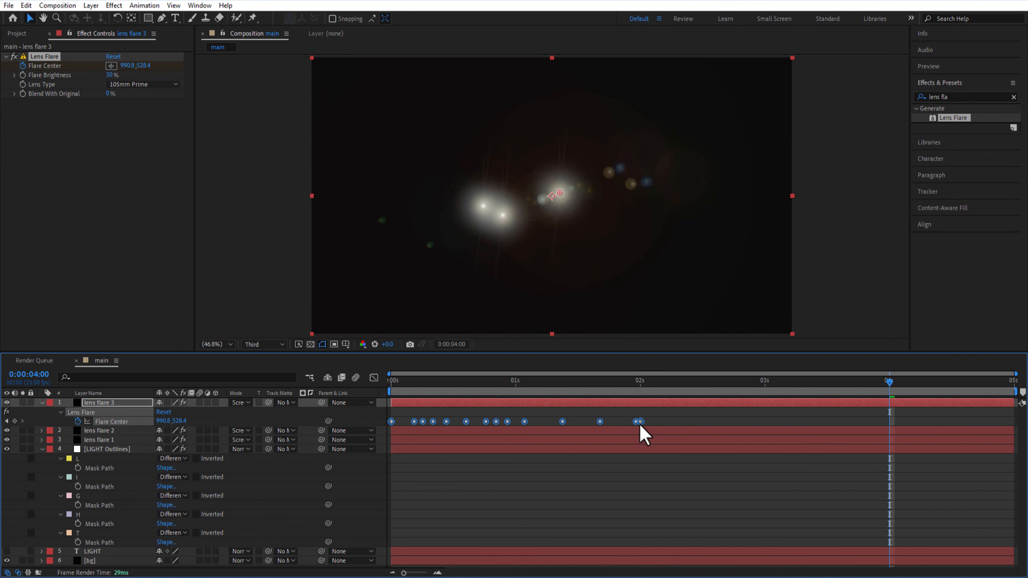
drag(641, 423, 890, 431)
- Duplicate the lens flare for the letters H and T, using each letter's mask path as the copy's Flare Center keyframes
key(Home)
key(ctrl+d)
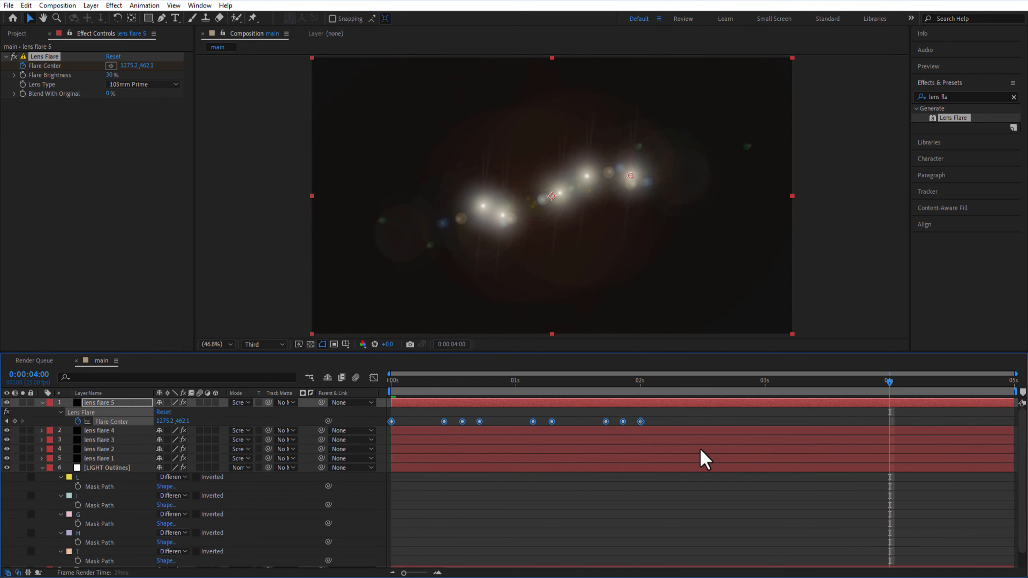
click(266, 524)
- Add 100% Opacity keyframes to all five lens flare layers at 0:00:04:07
drag(890, 383, 927, 419)
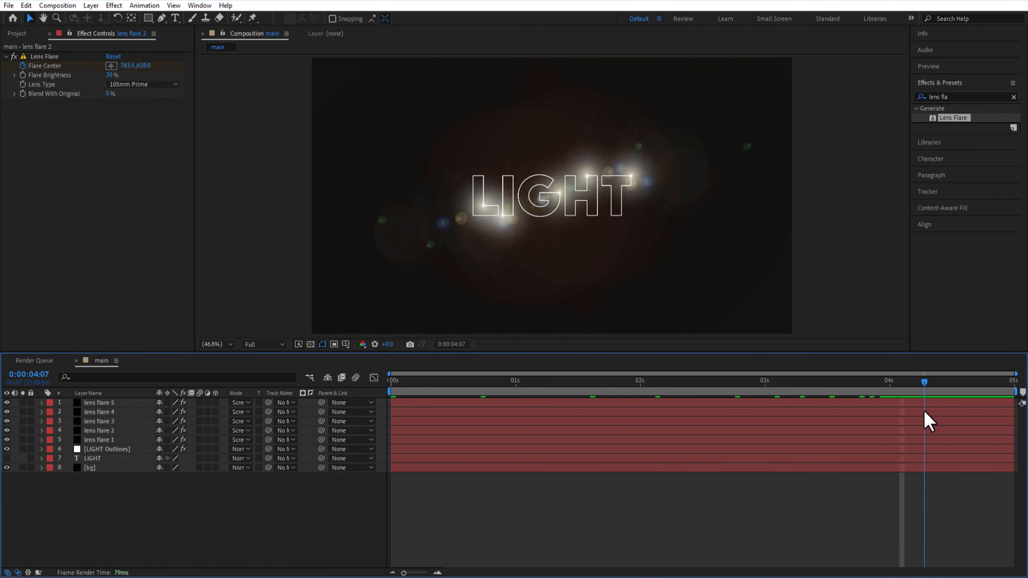
click(99, 439)
shift+click(101, 430)
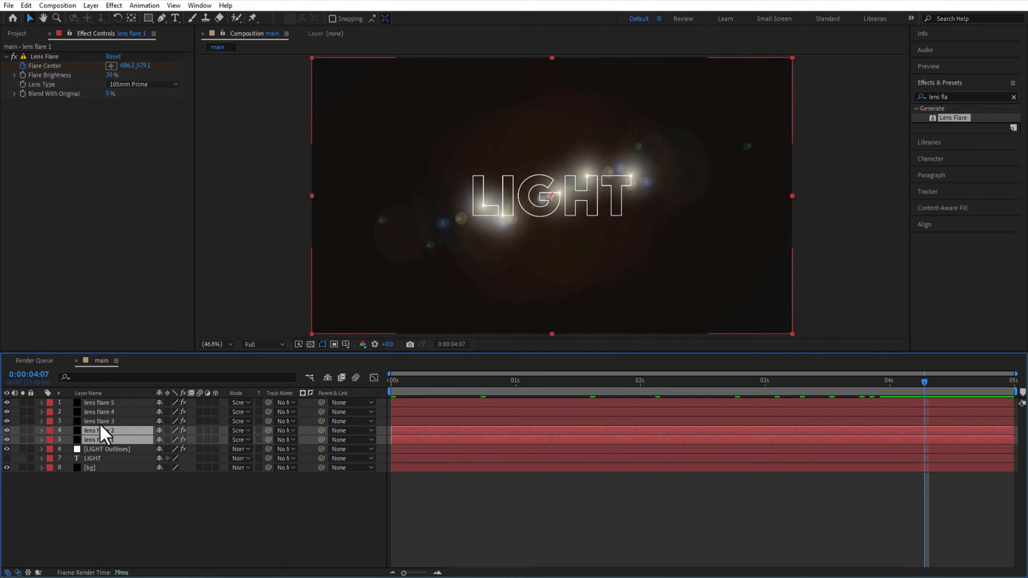
shift+click(101, 421)
shift+click(101, 412)
shift+click(101, 403)
key(t)
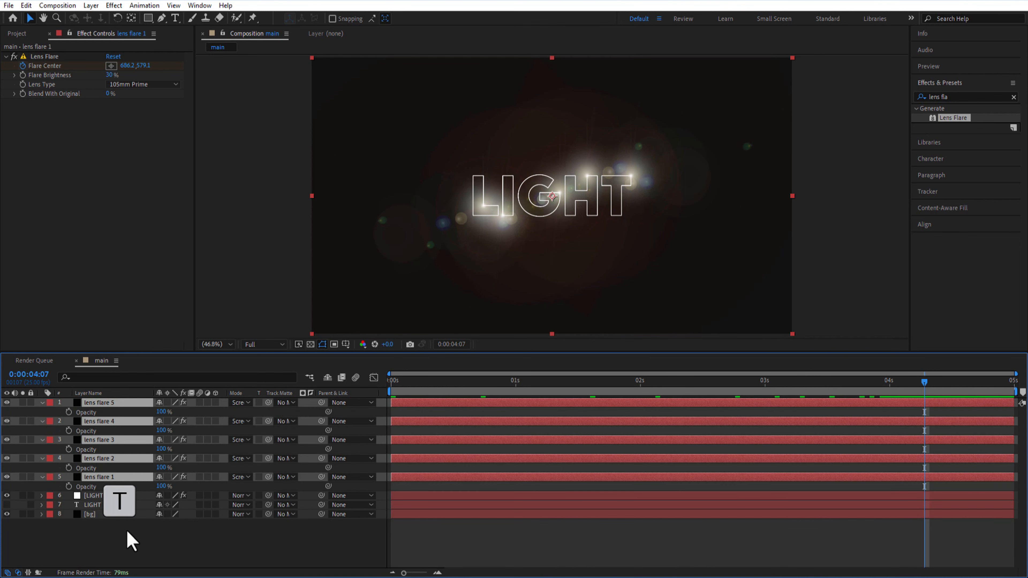
click(68, 412)
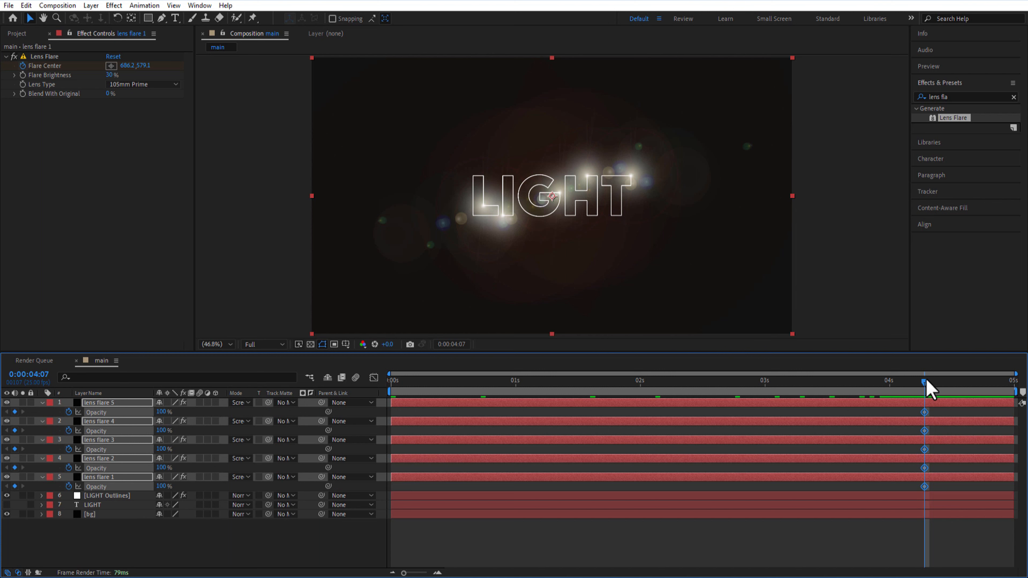
- Set the Opacity of all five lens flares to 20% at 0:00:04:20, and move those keyframes to the composition's end at 5 s
drag(926, 382, 990, 397)
drag(161, 413, 77, 428)
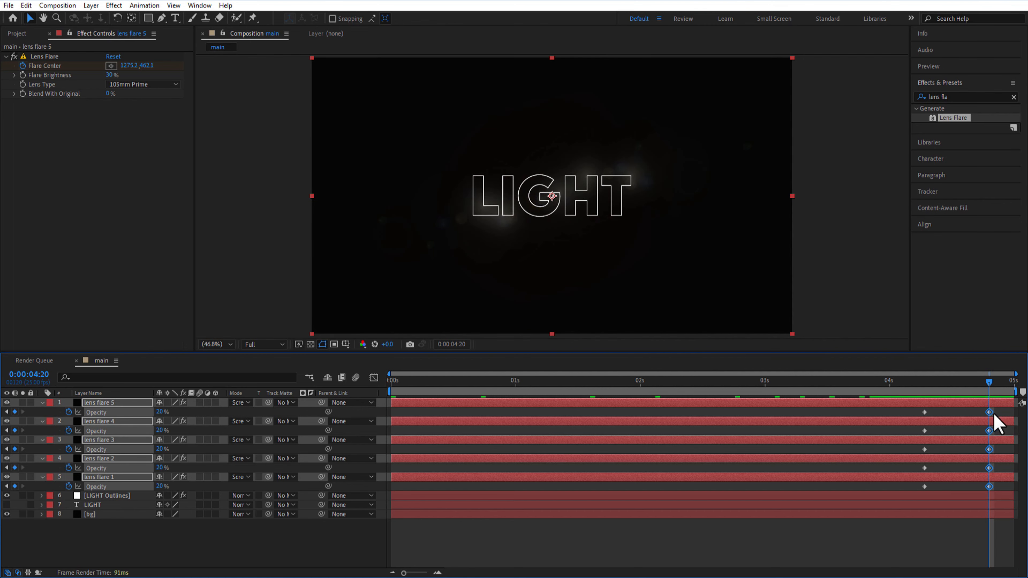
drag(994, 414, 1012, 419)
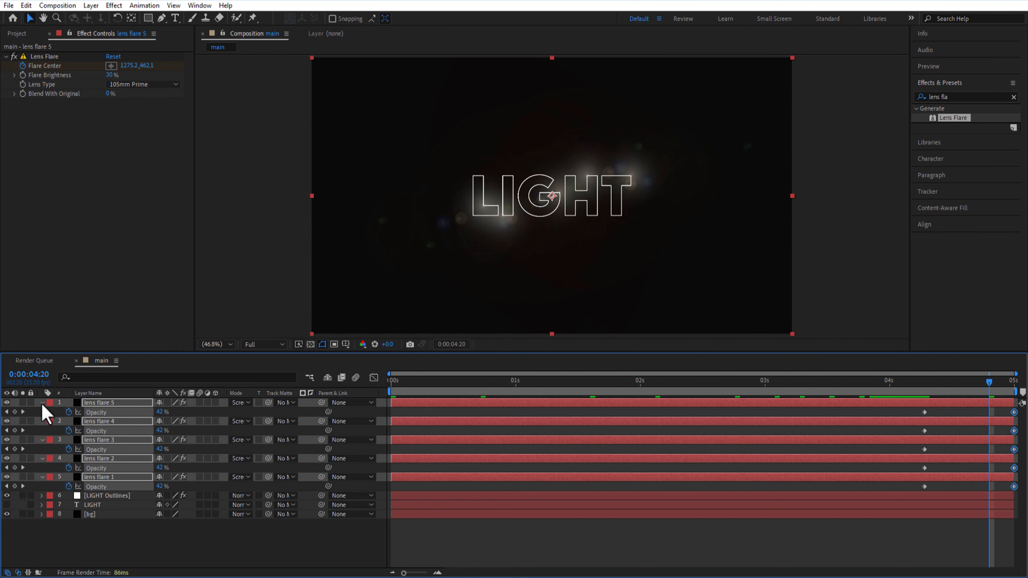
click(42, 403)
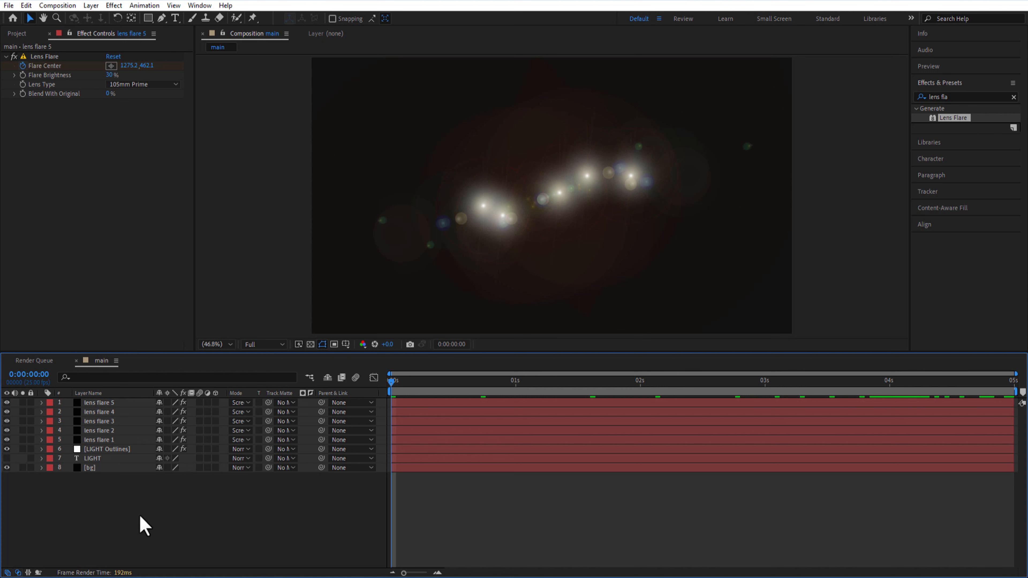
- Create an adjustment layer above the lens flares and apply the Curves effect to it
right_click(140, 518)
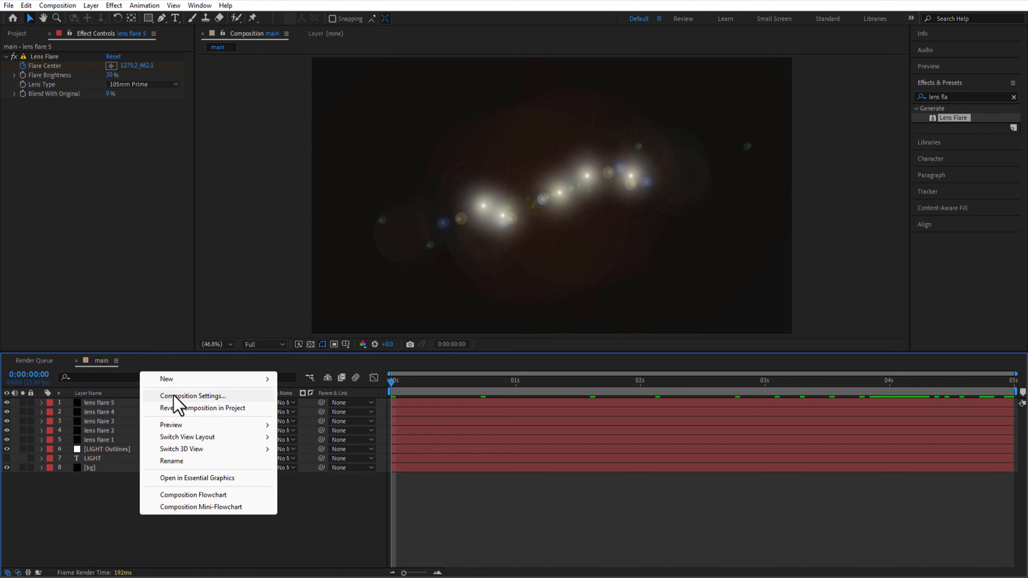
mouse_move(178, 380)
click(310, 468)
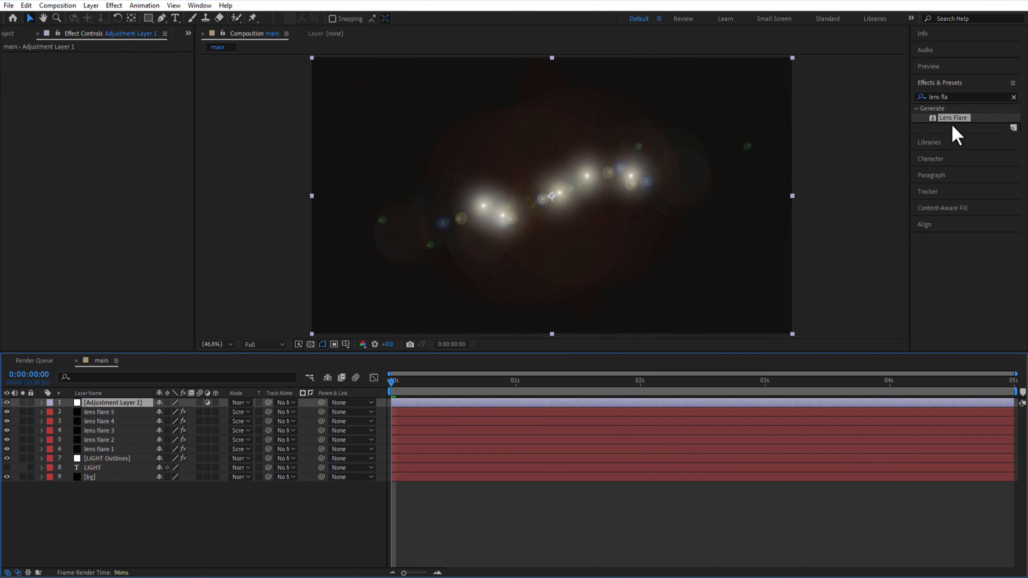
click(960, 96)
key(ctrl+a)
text(curves)
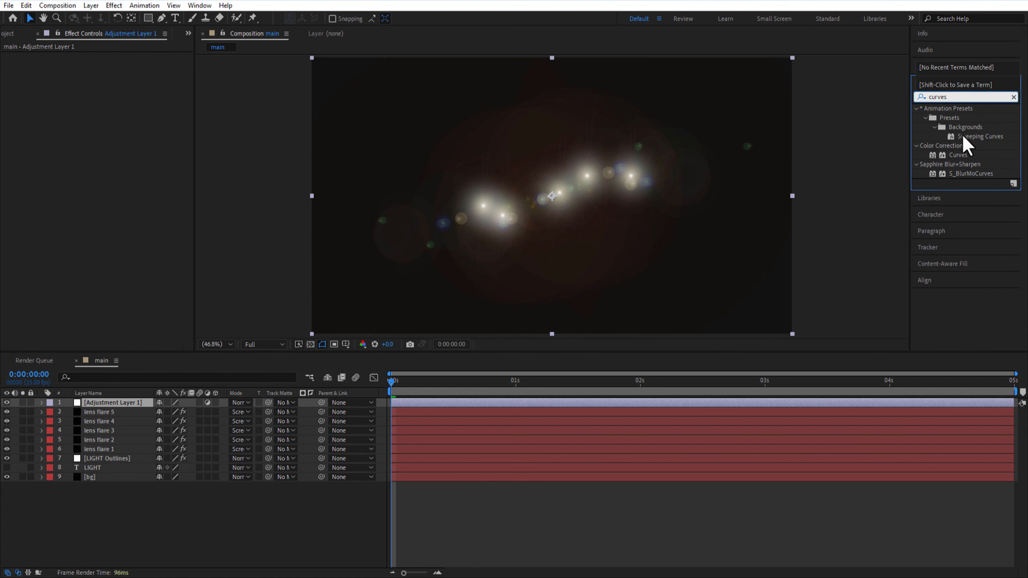
drag(958, 155, 119, 404)
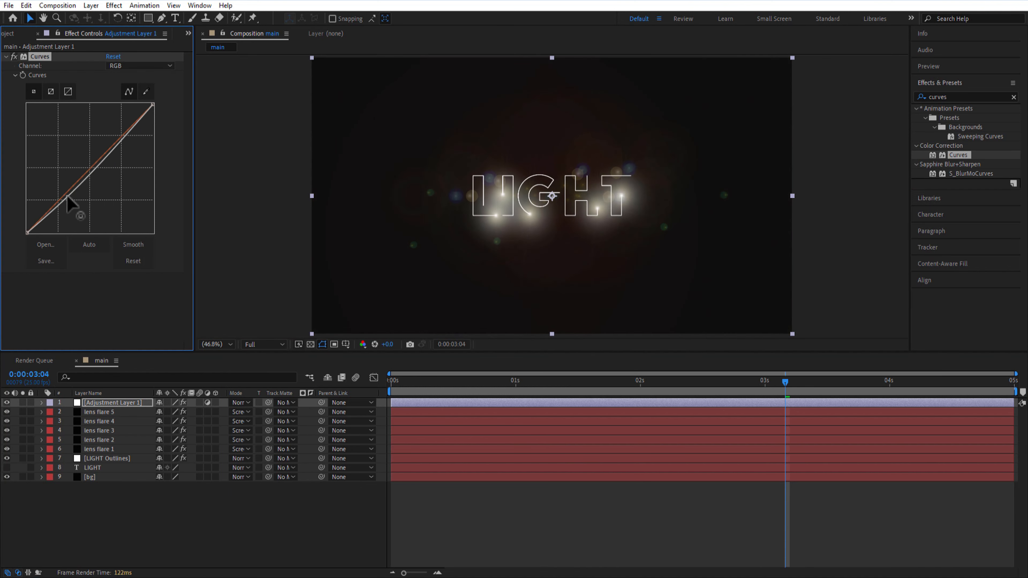
- Add a shadow point on the RGB curve and lower the Red channel curve in its shadows and highlights
click(64, 195)
click(138, 66)
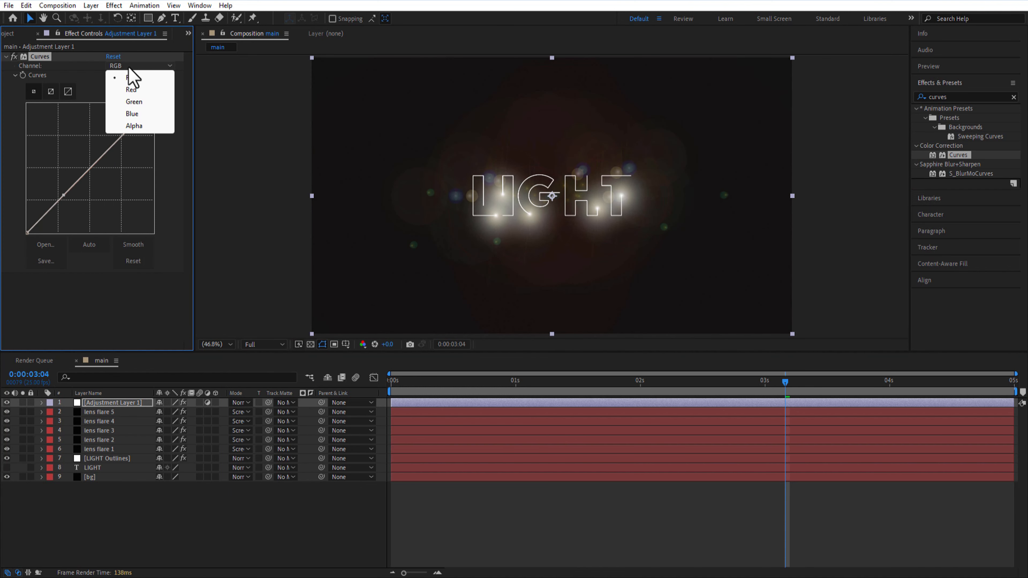
click(131, 89)
drag(67, 191, 68, 200)
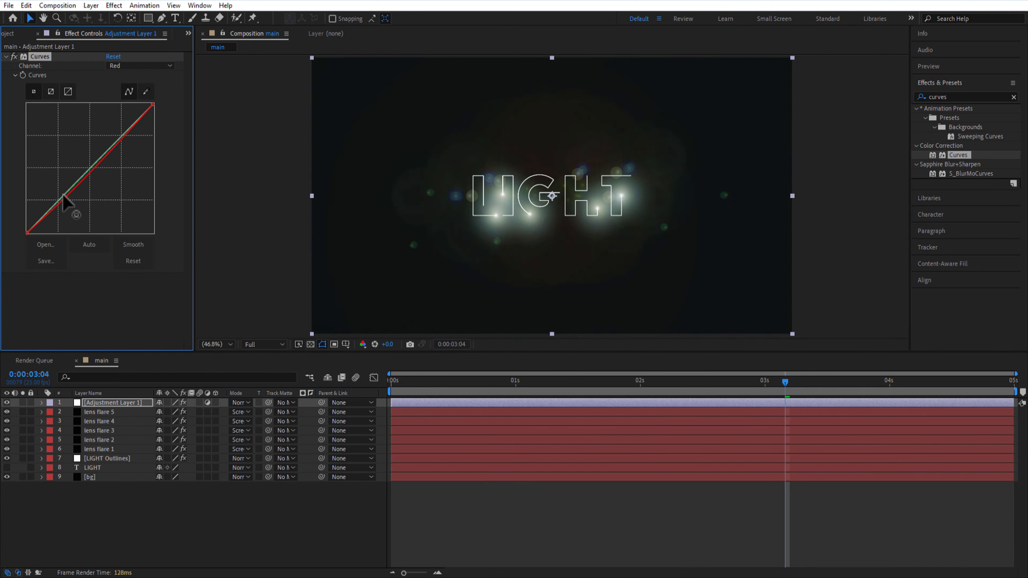
drag(111, 146, 112, 141)
- Raise the Blue channel curve in the shadows to tint the flares blue, and preview the animation
click(138, 65)
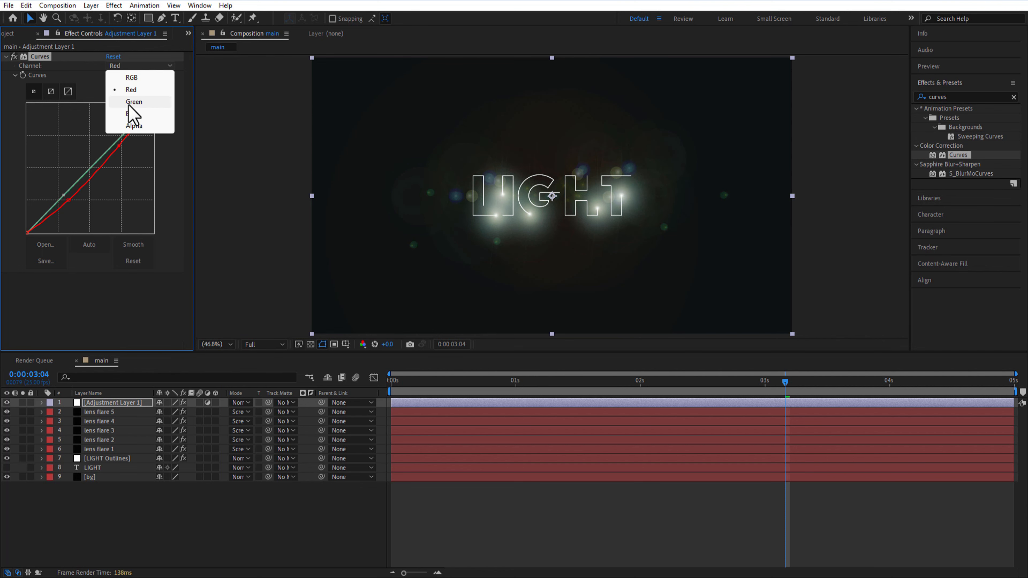
click(131, 108)
drag(68, 198, 59, 188)
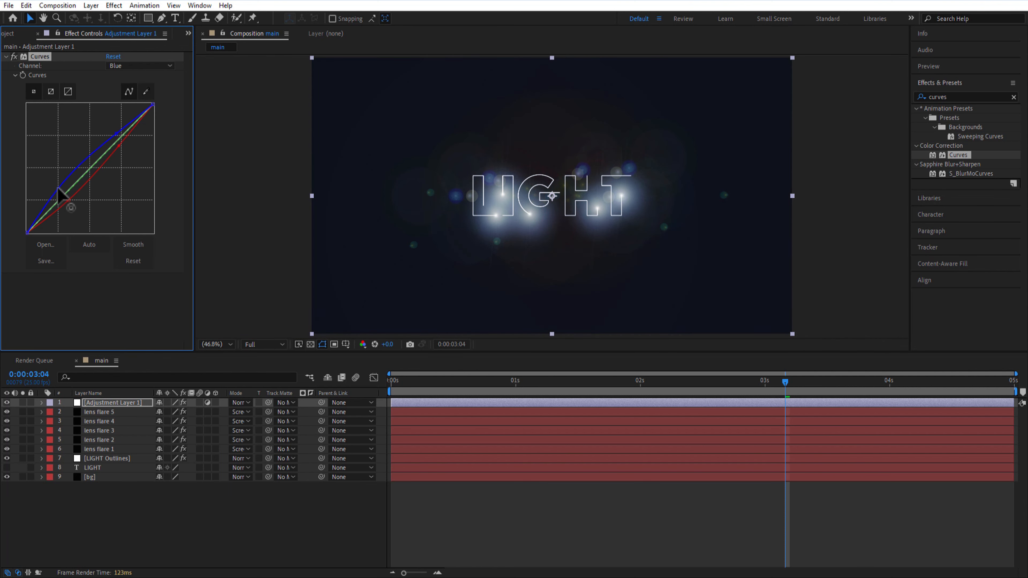
click(259, 510)
drag(395, 393, 645, 409)
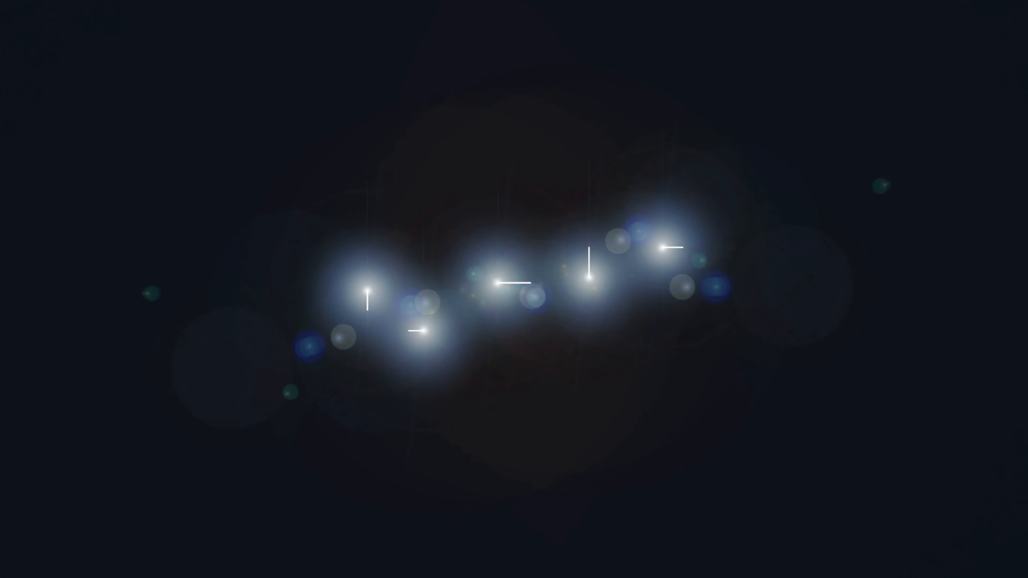